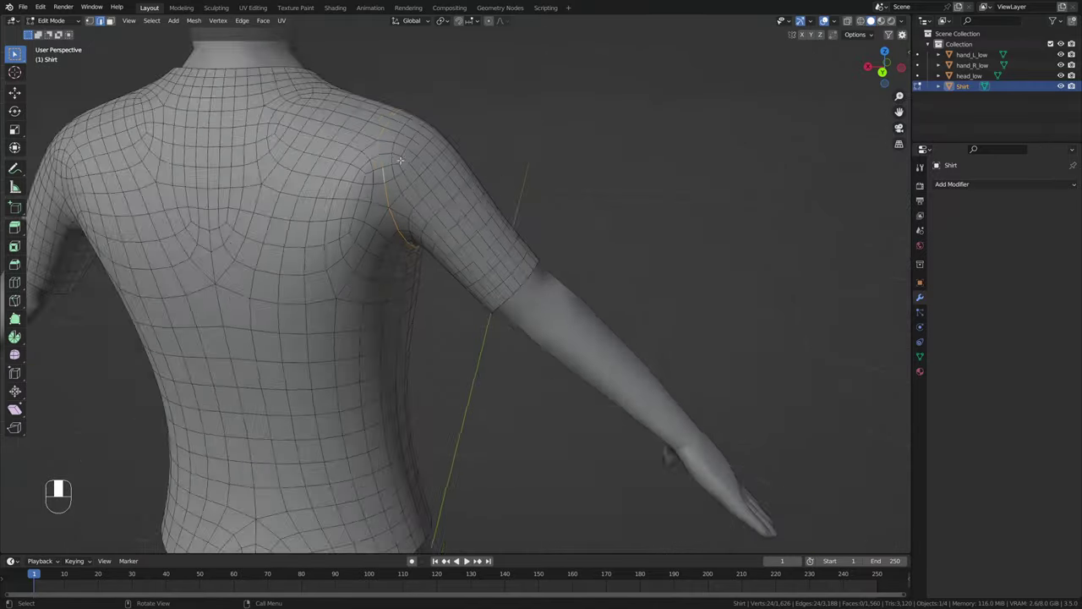
# - Preview the finished Shirt mesh, then return to the mannequin scene with body_low, hand_L_low, hand_R_low and head_low
pyautogui.keyDown('ctrl'); pyautogui.keyDown('shift'); pyautogui.click(566, 175); pyautogui.keyUp('shift'); pyautogui.keyUp('ctrl')
pyautogui.press('KP_7')
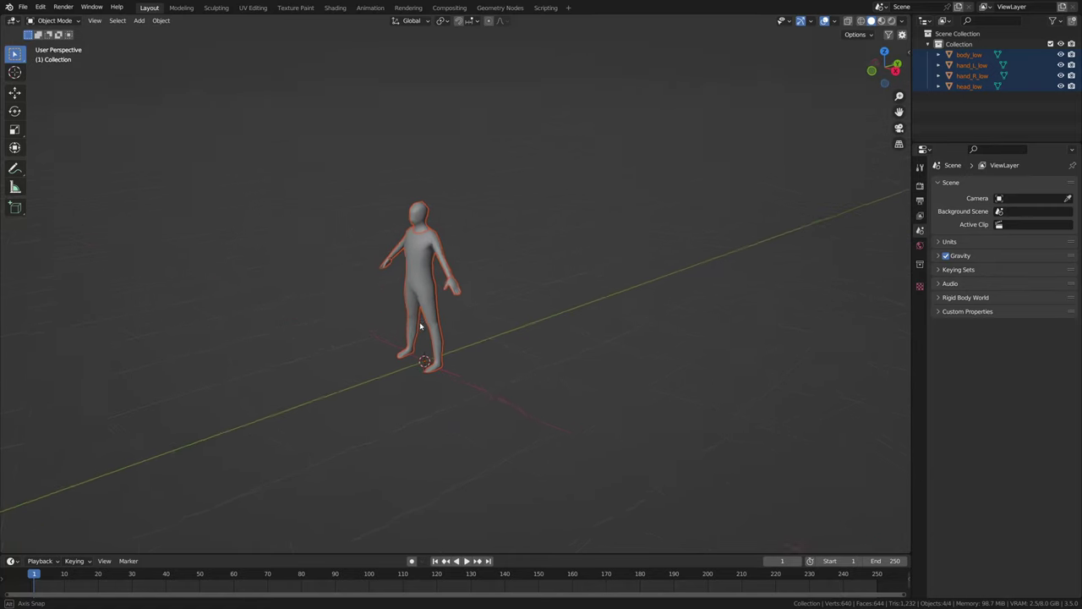
# - Import the character model as an FBX file, then select only body_low
pyautogui.scroll(4, 436, 298)
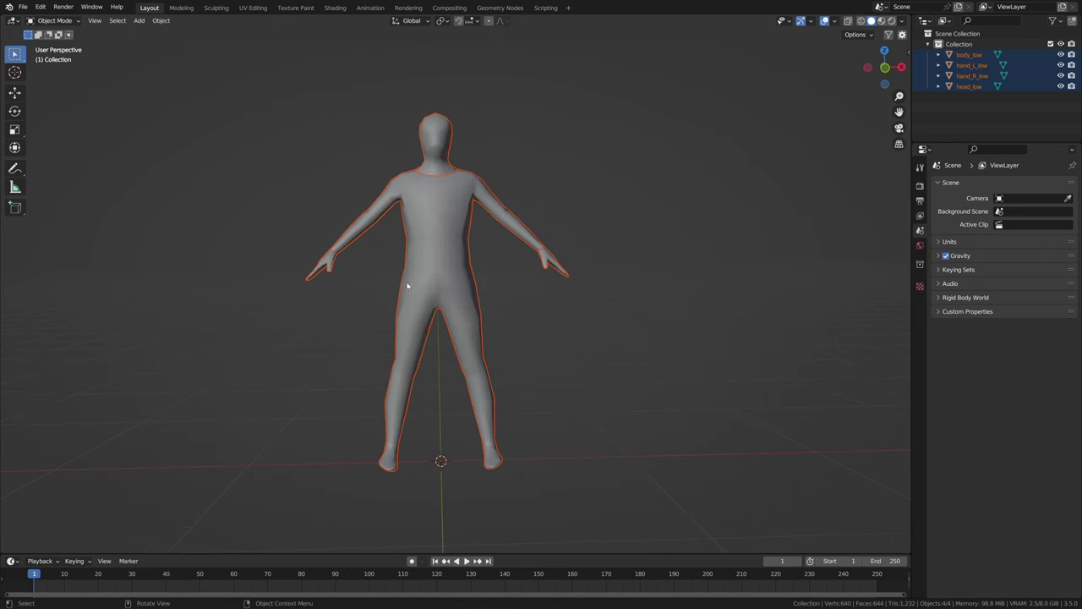
pyautogui.click(453, 228)
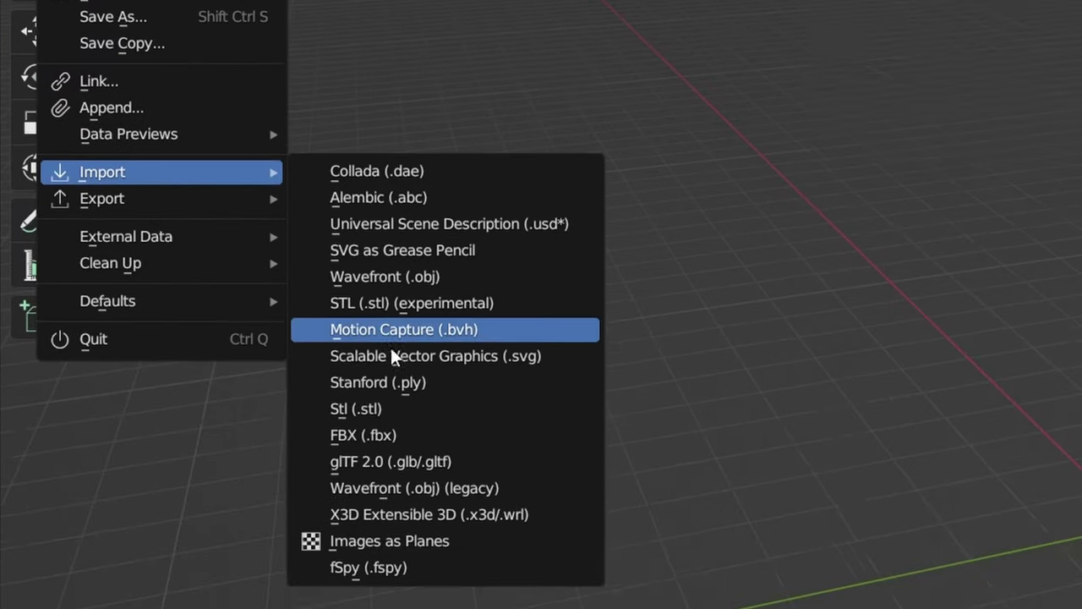
pyautogui.click(375, 432)
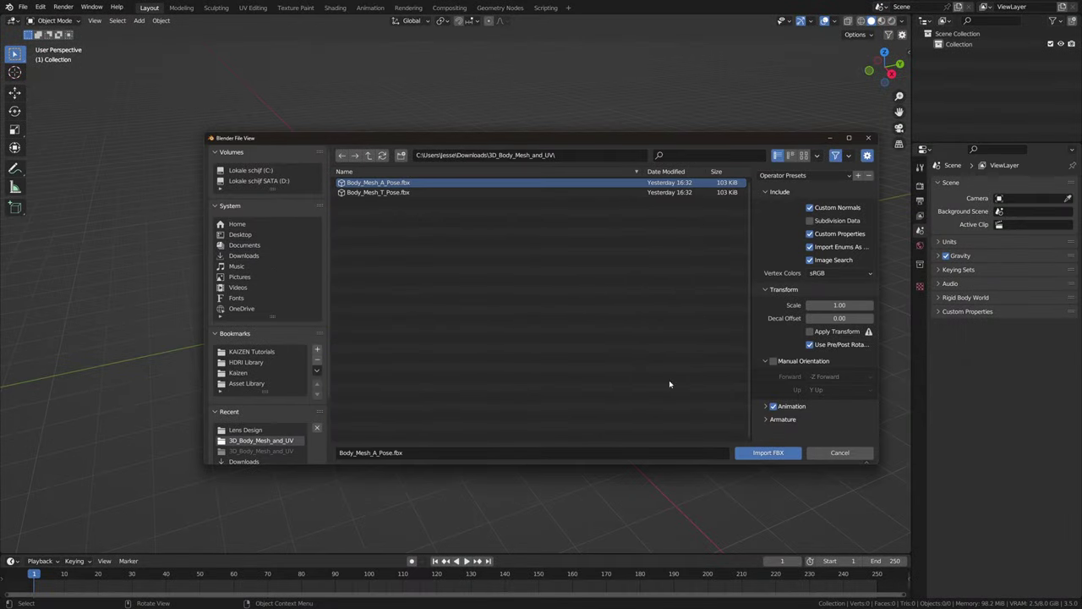
pyautogui.click(759, 453)
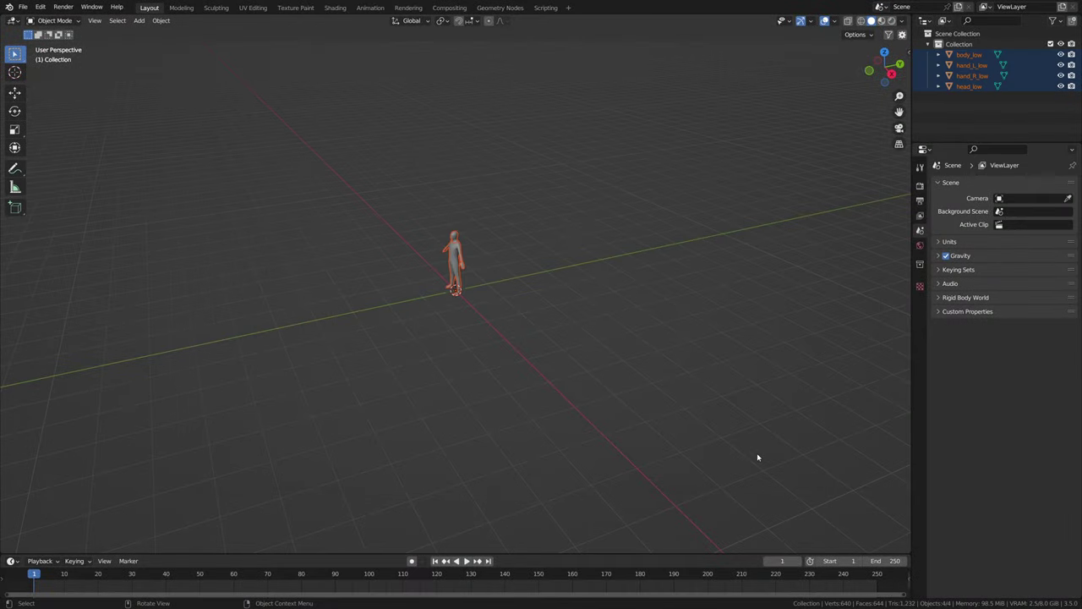
pyautogui.scroll(2, 400, 287)
pyautogui.click(442, 167)
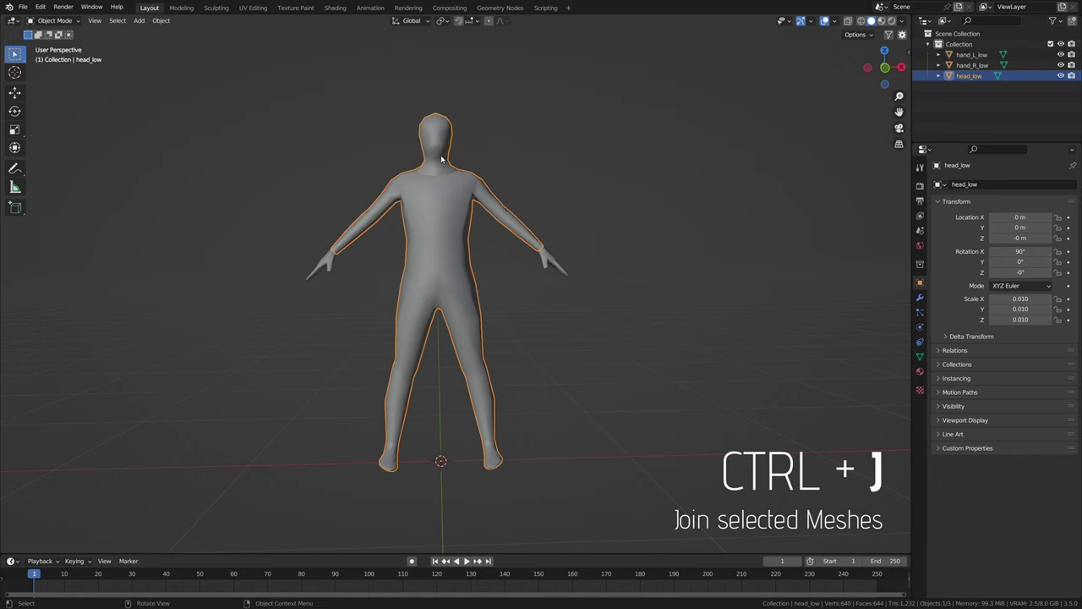
# - Join the body into the head_low mesh and enter Edit Mode
pyautogui.scroll(3, 425, 184)
pyautogui.press('Tab')
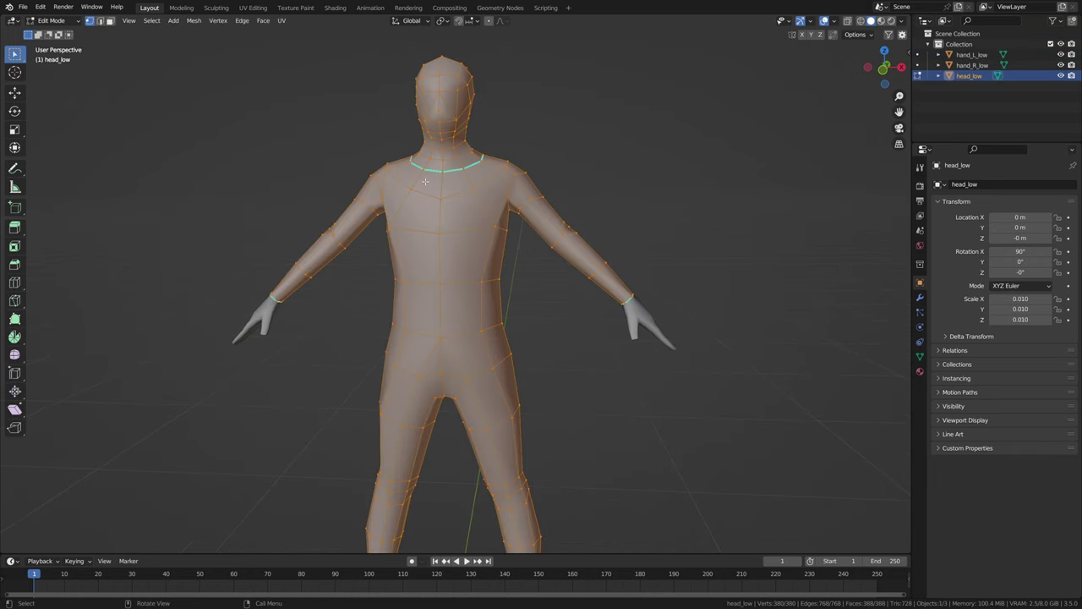
pyautogui.click(194, 21)
pyautogui.click(318, 334)
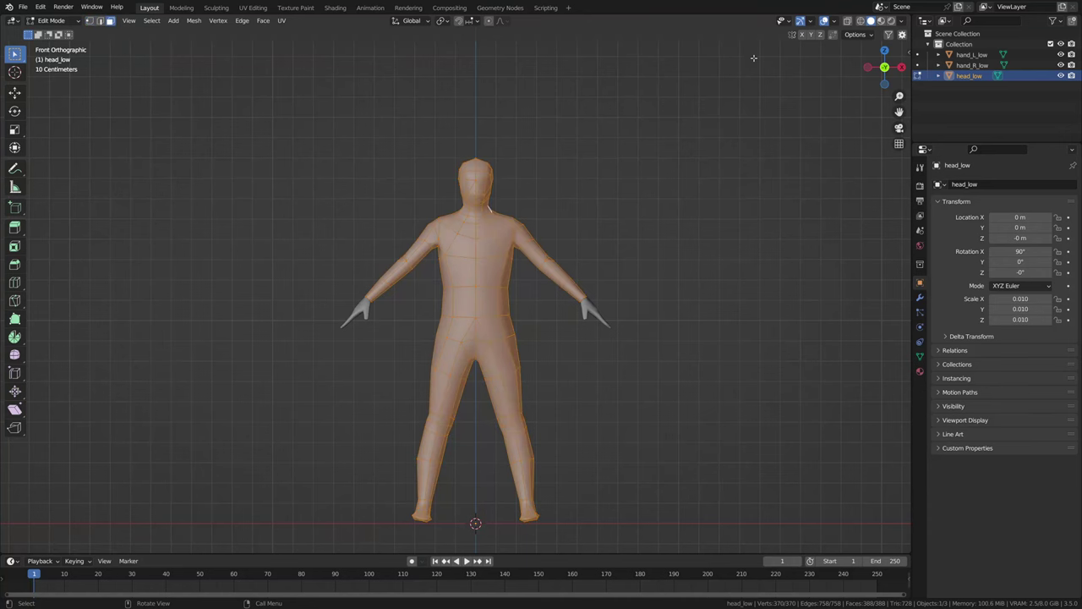
# - Select the torso and shoulder faces, duplicate them and separate them into a Shirt object
pyautogui.hotkey('alt', 'a')
pyautogui.scroll(5, 405, 202)
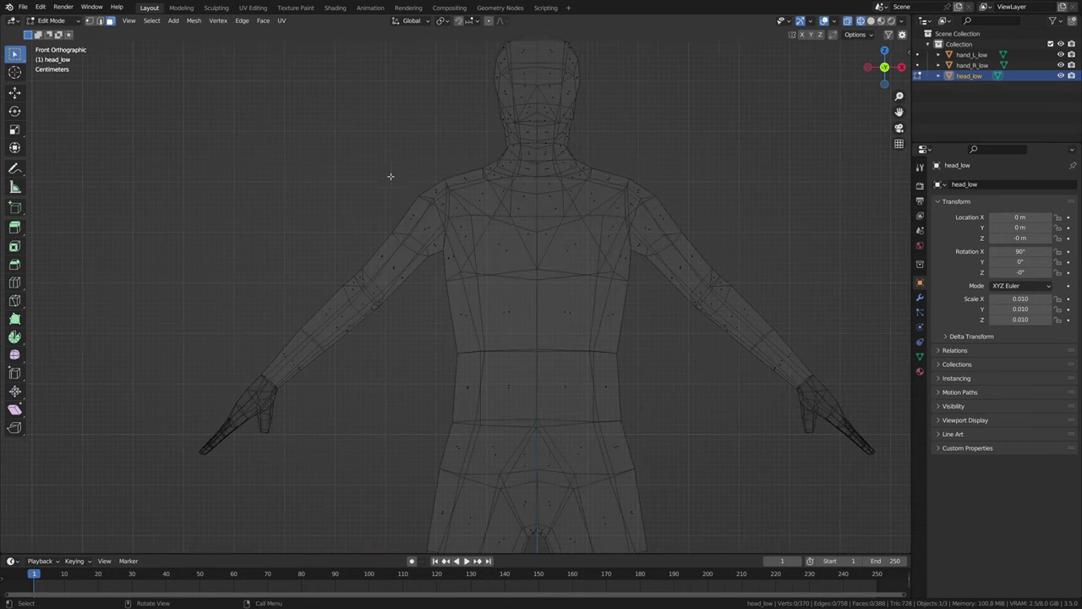
pyautogui.keyDown('shift'); pyautogui.moveTo(386, 163); pyautogui.dragTo(541, 429); pyautogui.keyUp('shift')
pyautogui.moveTo(367, 233); pyautogui.dragTo(570, 293, button='middle')
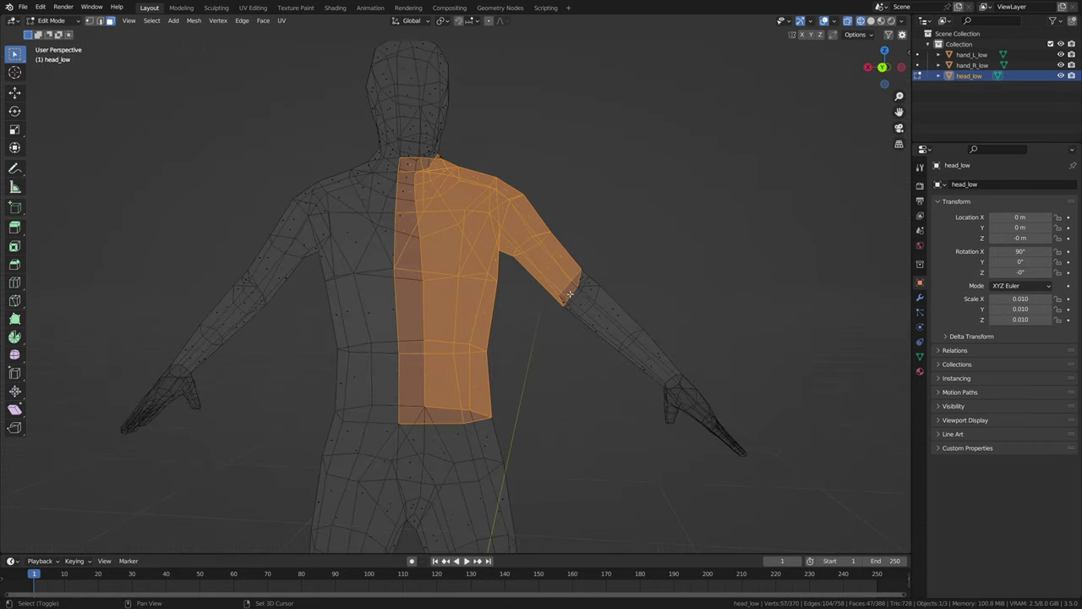
pyautogui.moveTo(607, 237); pyautogui.dragTo(627, 165, button='middle')
pyautogui.moveTo(627, 164); pyautogui.dragTo(558, 200)
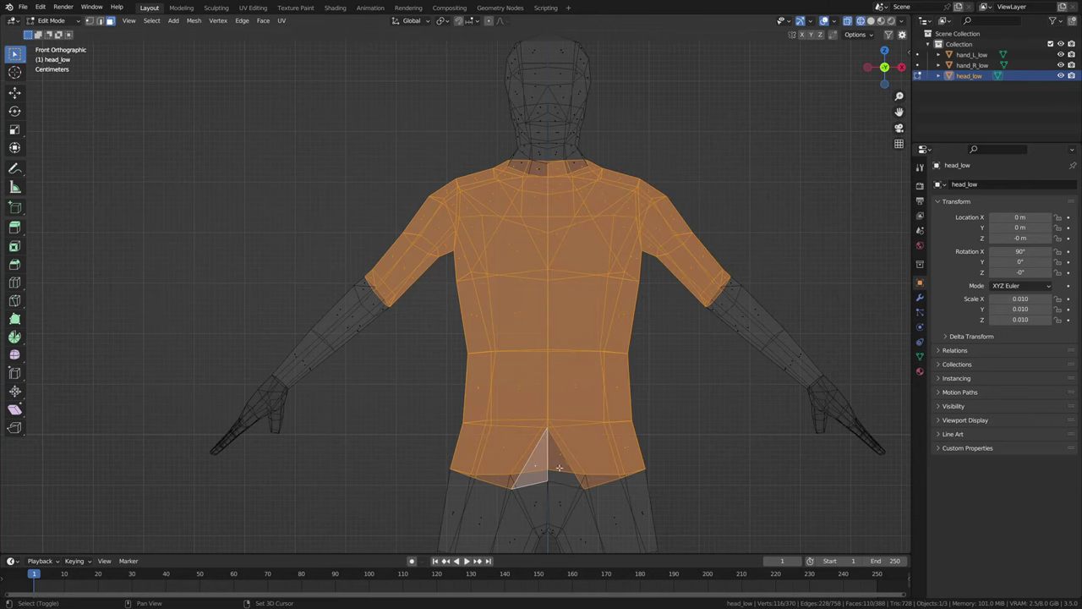
pyautogui.scroll(-2, 629, 236)
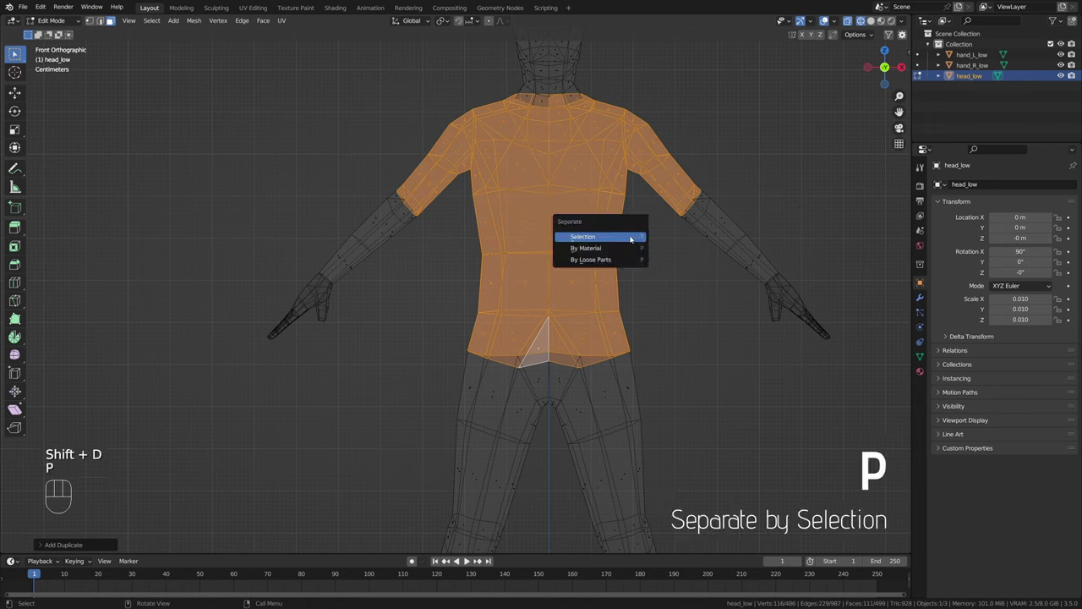
pyautogui.click(630, 237)
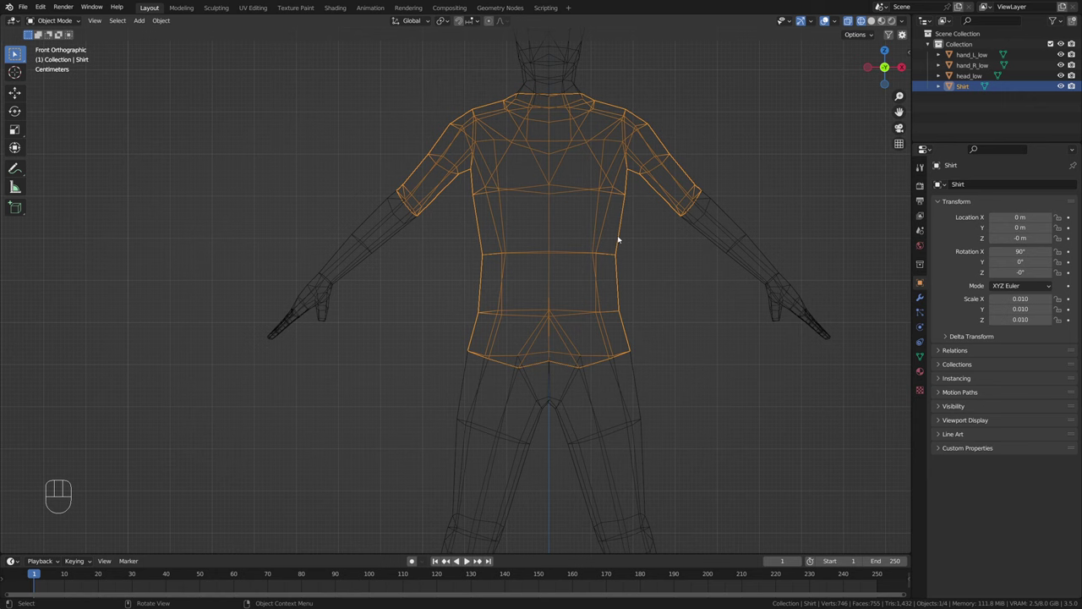
# - Switch to solid shading and select the Shirt's upper-arm face ring in Edit Mode
pyautogui.press('z')
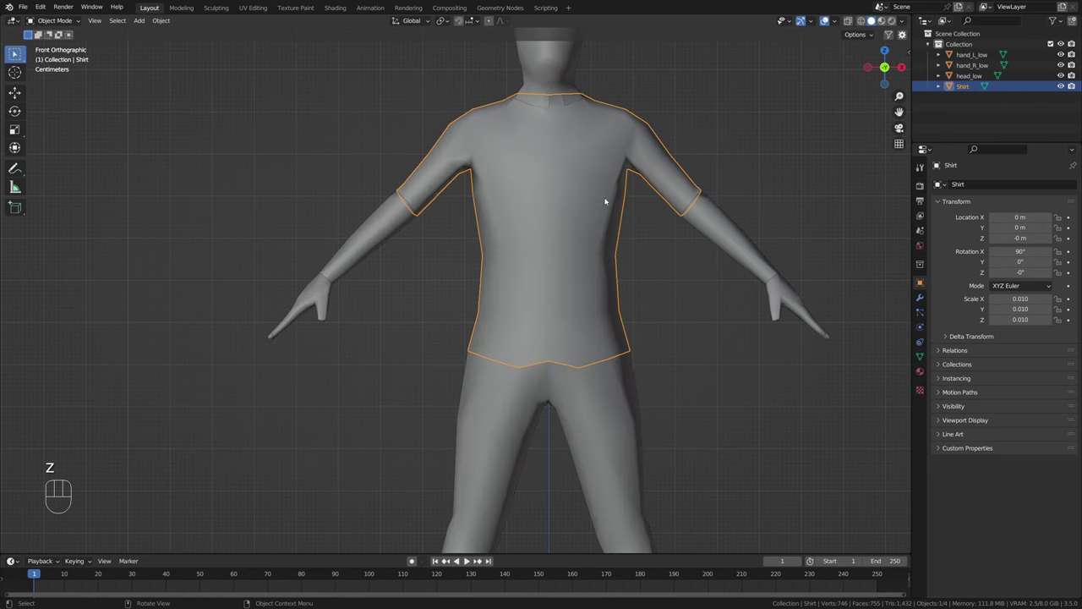
pyautogui.press('Tab')
pyautogui.scroll(5, 605, 201)
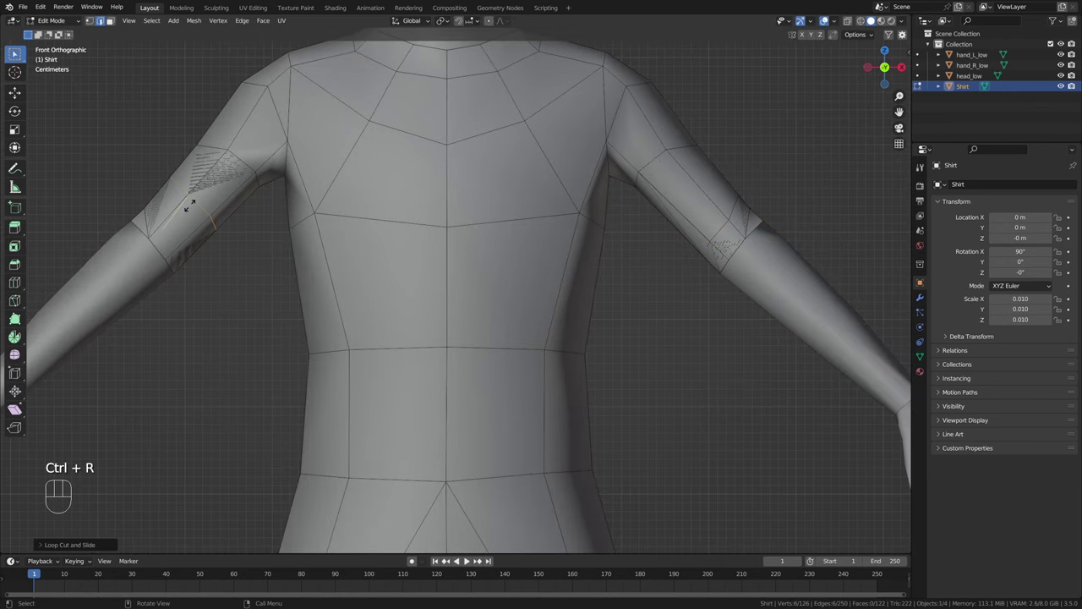
pyautogui.hotkey('ctrl', 'z')
pyautogui.hotkey('ctrl', 'z')
pyautogui.hotkey('ctrl', 'z')
pyautogui.hotkey('ctrl', 'z')
pyautogui.hotkey('ctrl', 'z')
pyautogui.hotkey('ctrl', 'z')
pyautogui.keyDown('alt'); pyautogui.click(207, 224); pyautogui.keyUp('alt')
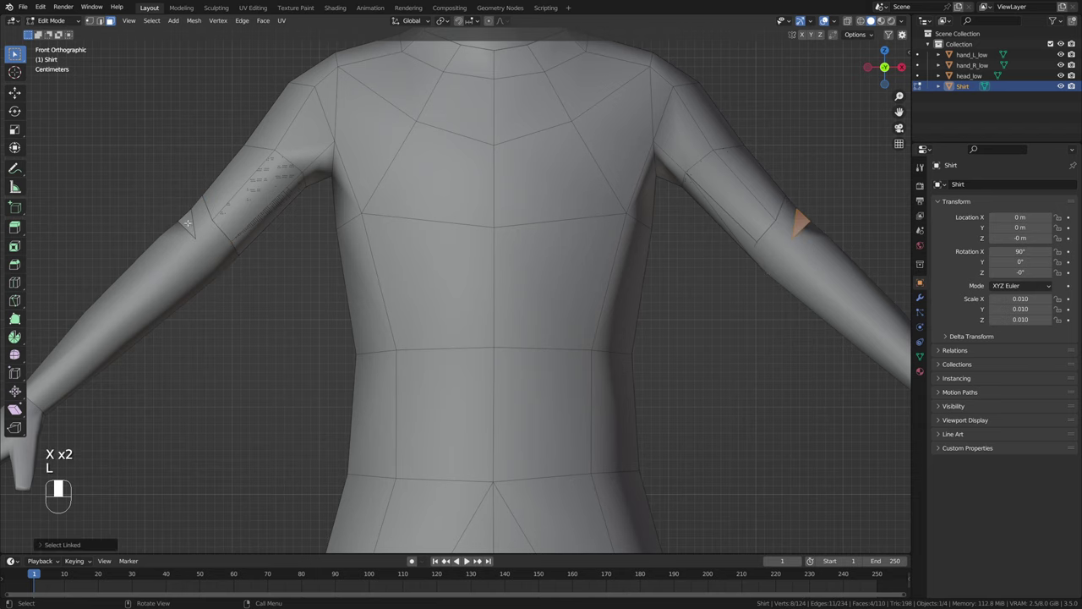
pyautogui.scroll(-3, 188, 224)
# - Hide the selected sleeve faces and check the shirt from the front and back
pyautogui.press('1')
pyautogui.press('h')
pyautogui.moveTo(511, 368); pyautogui.dragTo(479, 417, button='middle')
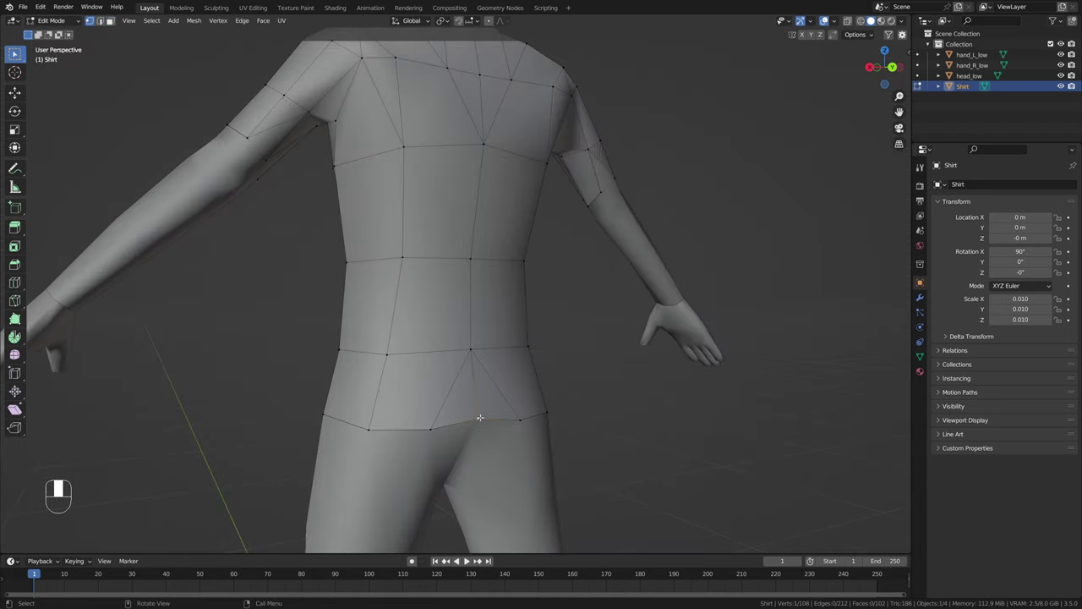
pyautogui.press('KP_1')
pyautogui.press('KP_9')
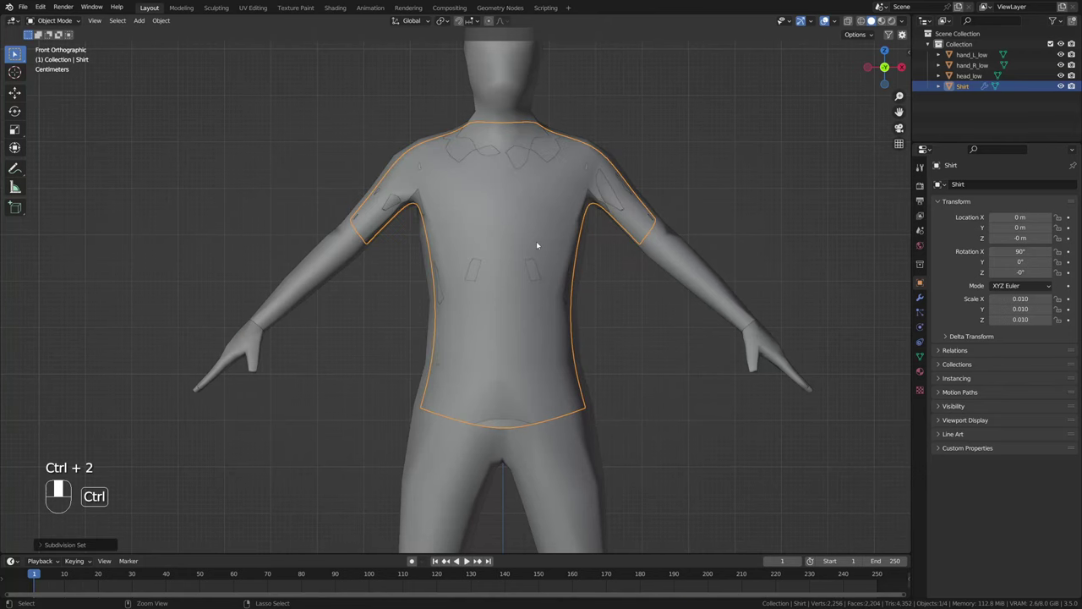
# - Fatten the Shirt outward from the body and tweak its vertices, returning to Object Mode
pyautogui.click(920, 298)
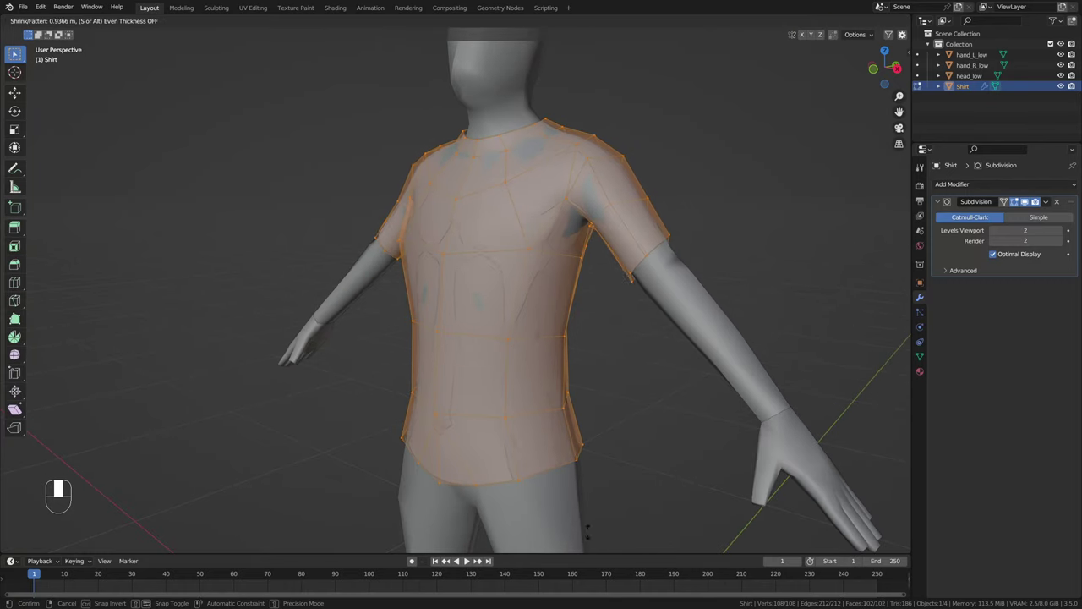
pyautogui.press('Tab')
pyautogui.press('KP_1')
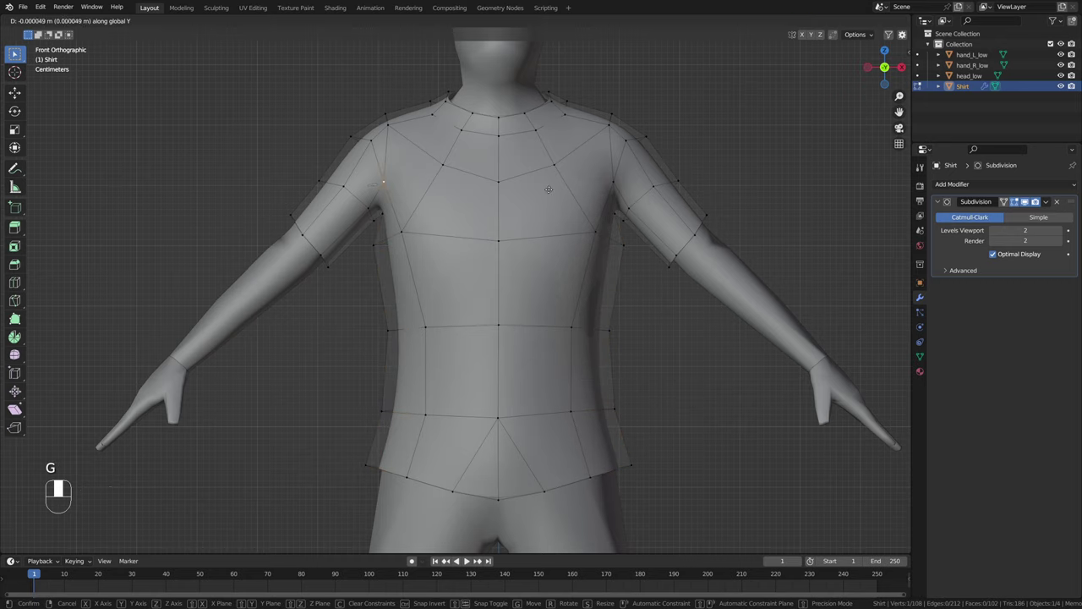
pyautogui.rightClick(549, 189)
pyautogui.moveTo(549, 190); pyautogui.dragTo(401, 290, button='middle')
pyautogui.press('Tab')
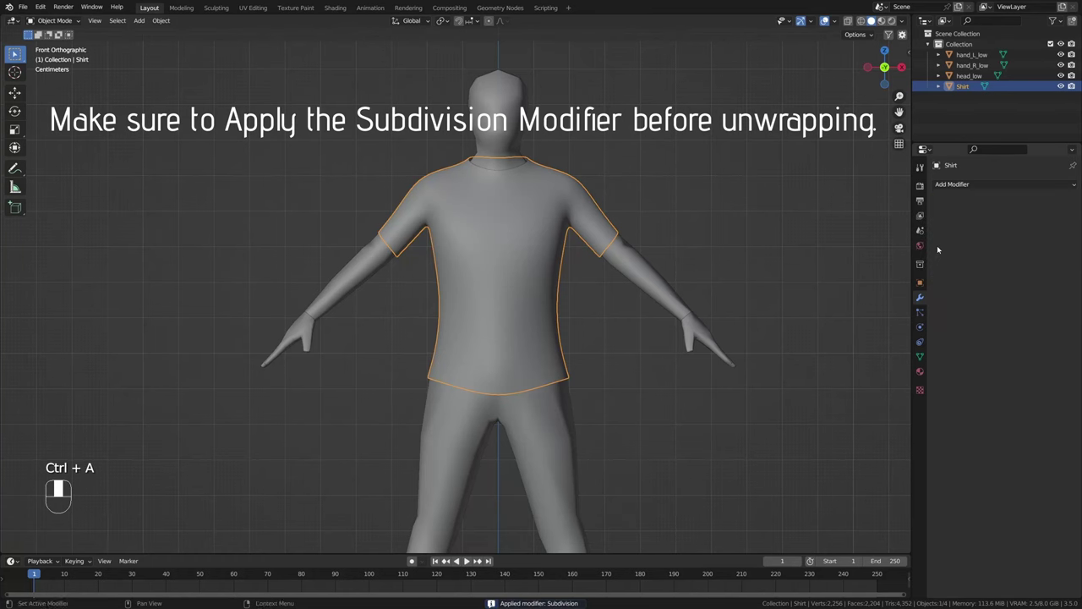
# - Select edge paths around the armholes and along the sleeve and mark them as UV seams
pyautogui.scroll(4, 434, 207)
pyautogui.scroll(3, 441, 183)
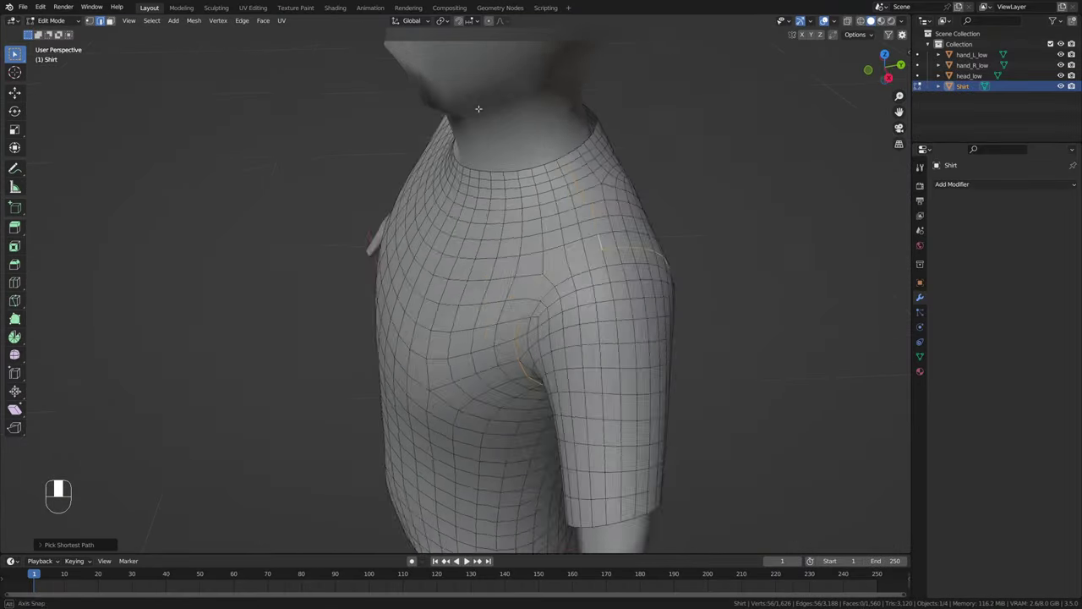
pyautogui.press('KP_7')
pyautogui.keyDown('shift'); pyautogui.click(432, 223); pyautogui.keyUp('shift')
pyautogui.moveTo(447, 212); pyautogui.dragTo(547, 72, button='middle')
pyautogui.keyDown('ctrl'); pyautogui.click(566, 118); pyautogui.keyUp('ctrl')
pyautogui.hotkey('ctrl', 'e')
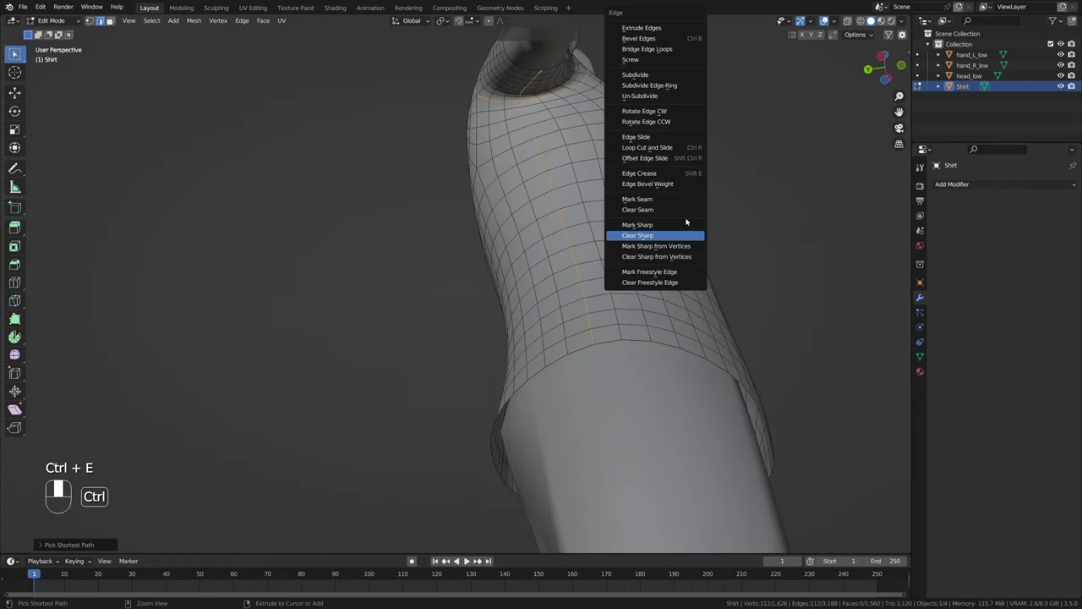
pyautogui.click(668, 201)
pyautogui.scroll(-3, 676, 186)
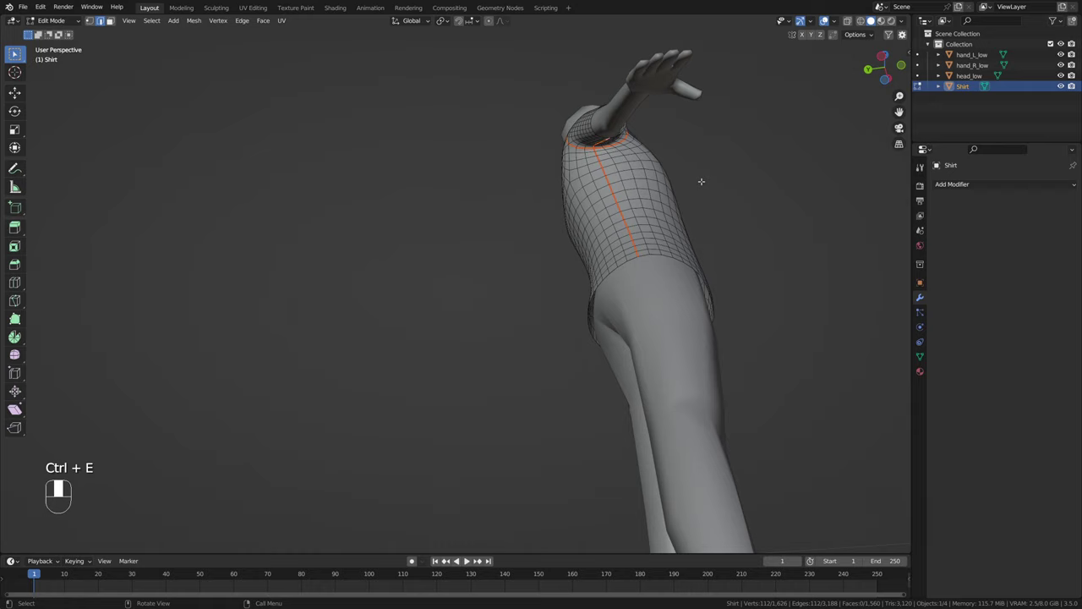
pyautogui.moveTo(702, 179); pyautogui.dragTo(488, 196, button='middle')
# - Select the whole Shirt mesh and unwrap it in the UV Editing workspace
pyautogui.click(253, 8)
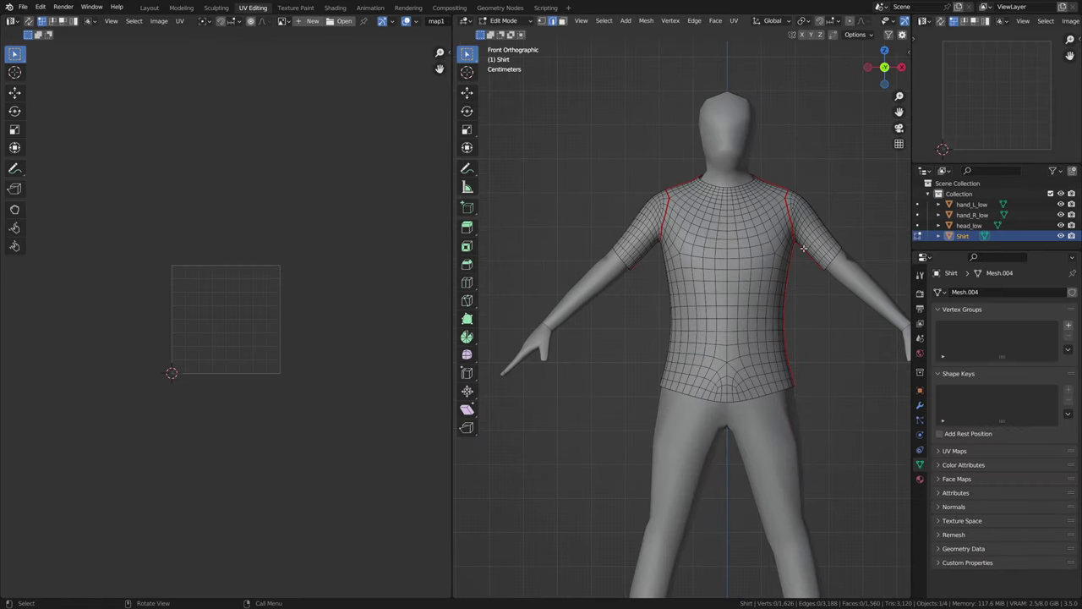
pyautogui.press('a')
pyautogui.click(804, 250)
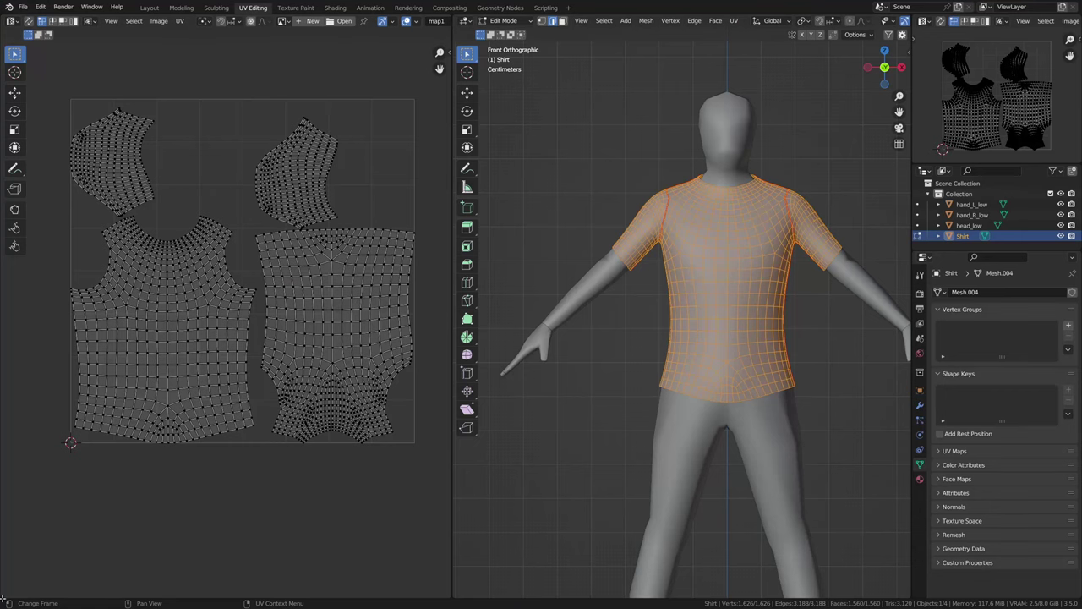
# - Add a Shader Editor below, name the material Shirt, and attach an image texture chain to Principled BSDF
pyautogui.moveTo(4, 599); pyautogui.dragTo(8, 290)
pyautogui.hotkey('shift', 'F3')
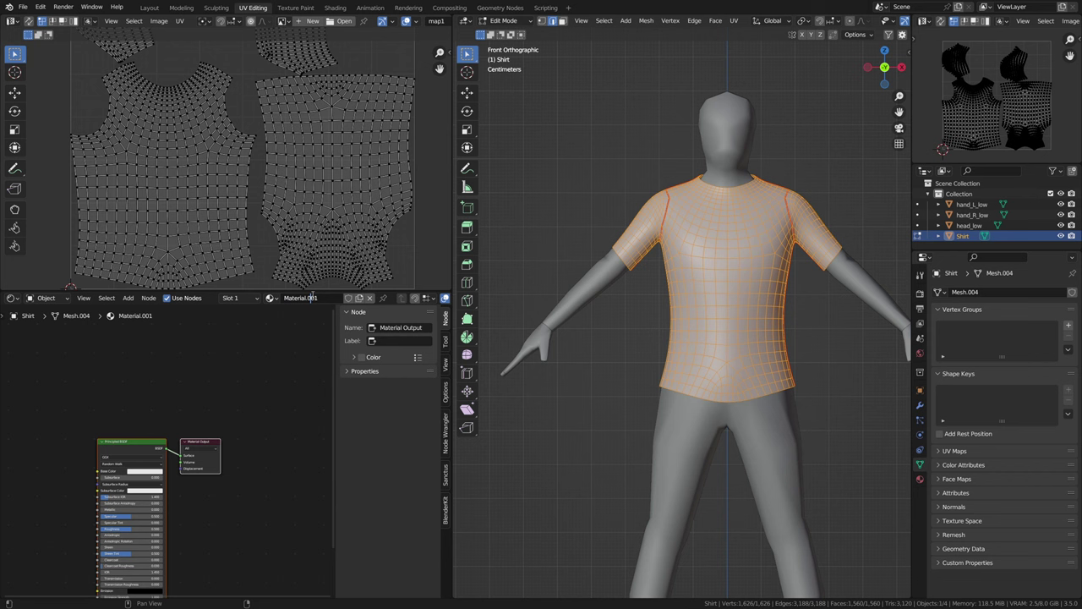
pyautogui.press('Return')
pyautogui.press('n')
pyautogui.scroll(3, 253, 456)
pyautogui.click(226, 372)
pyautogui.hotkey('ctrl', 't')
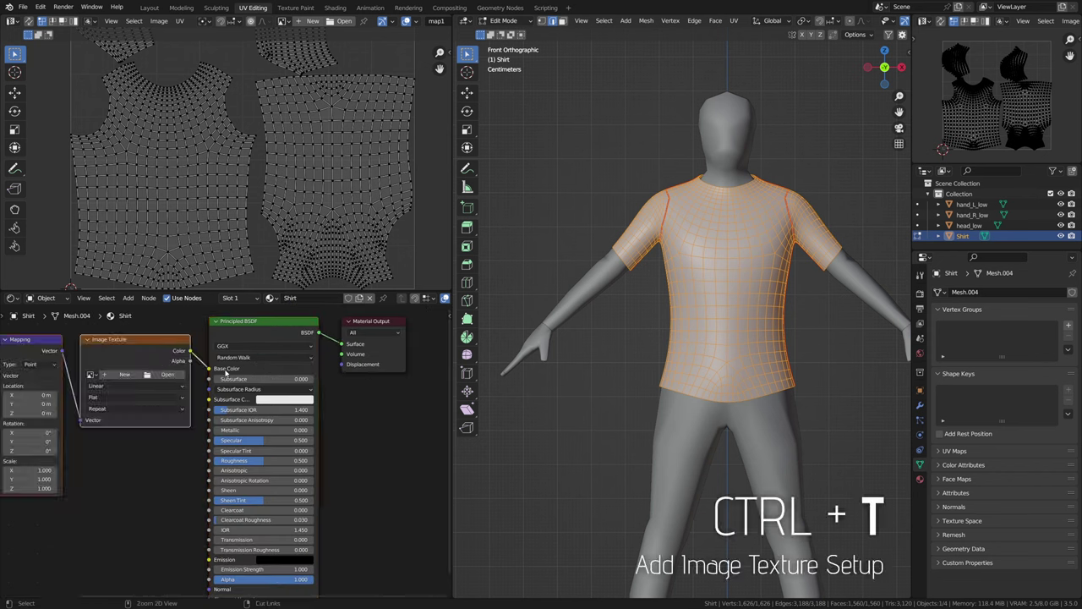
pyautogui.moveTo(98, 439); pyautogui.dragTo(252, 464, button='middle')
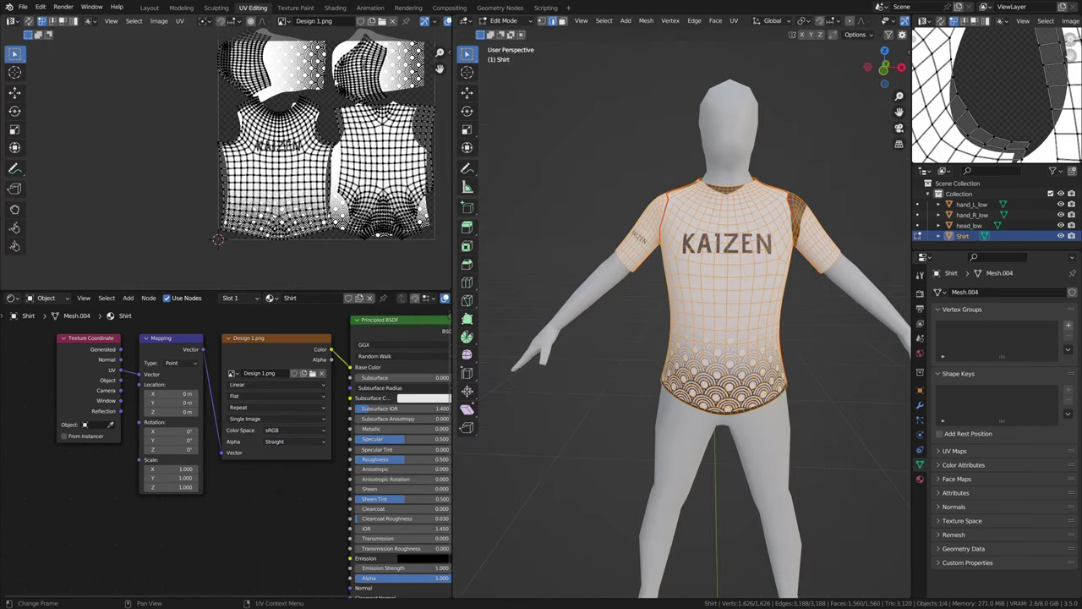
# - Load Design 1.png and select UV islands with L to fit the KAIZEN print
pyautogui.scroll(6, 246, 133)
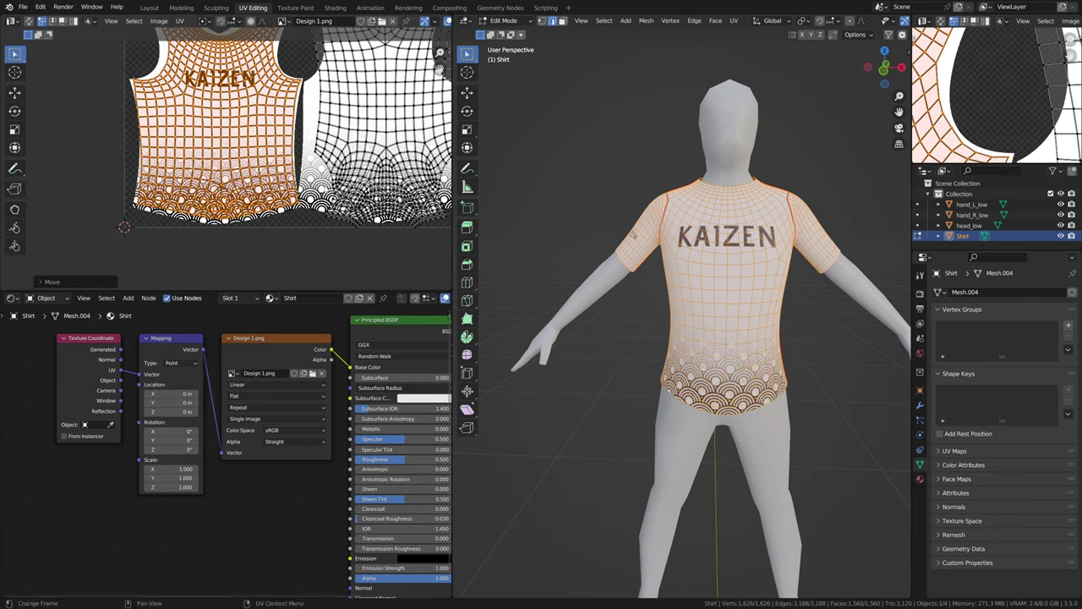
pyautogui.press('l')
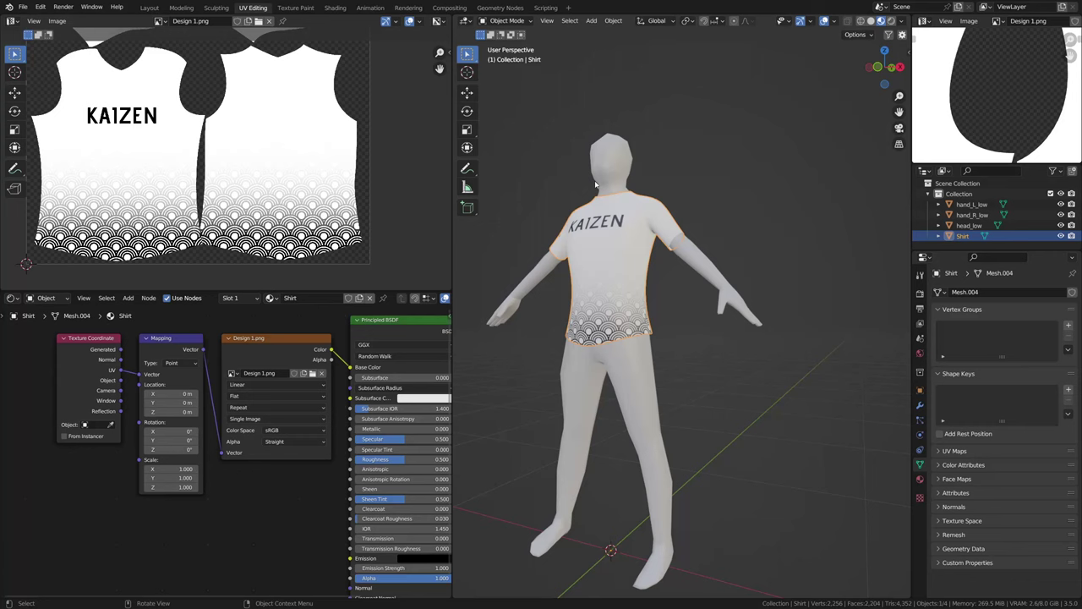
# - Turn the view to face the character and apply All Transforms to the Shirt
pyautogui.moveTo(595, 185); pyautogui.dragTo(688, 200, button='middle')
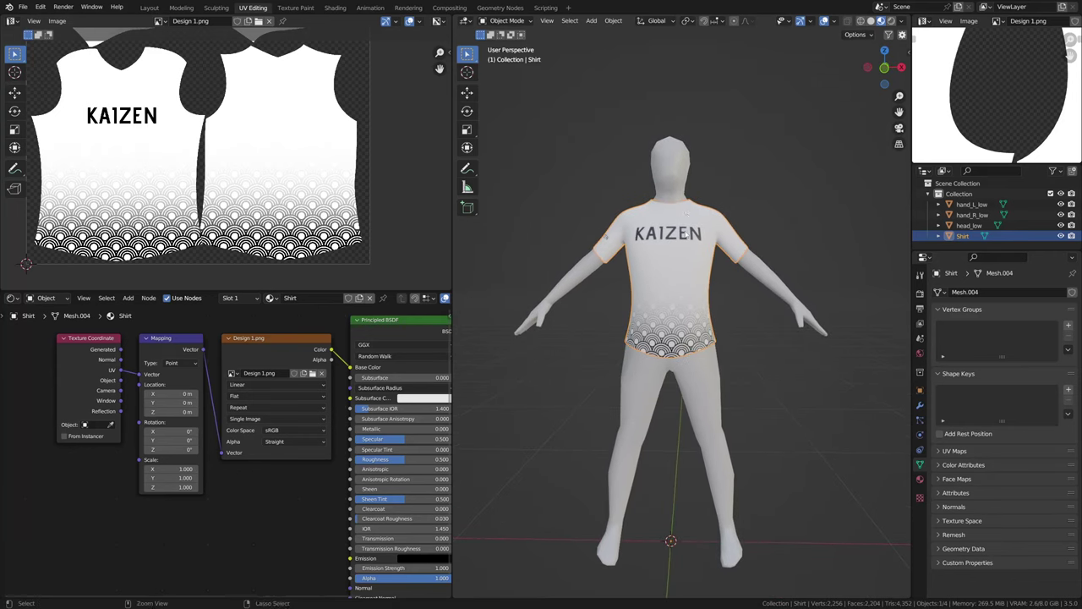
pyautogui.hotkey('ctrl', 'a')
pyautogui.click(672, 264)
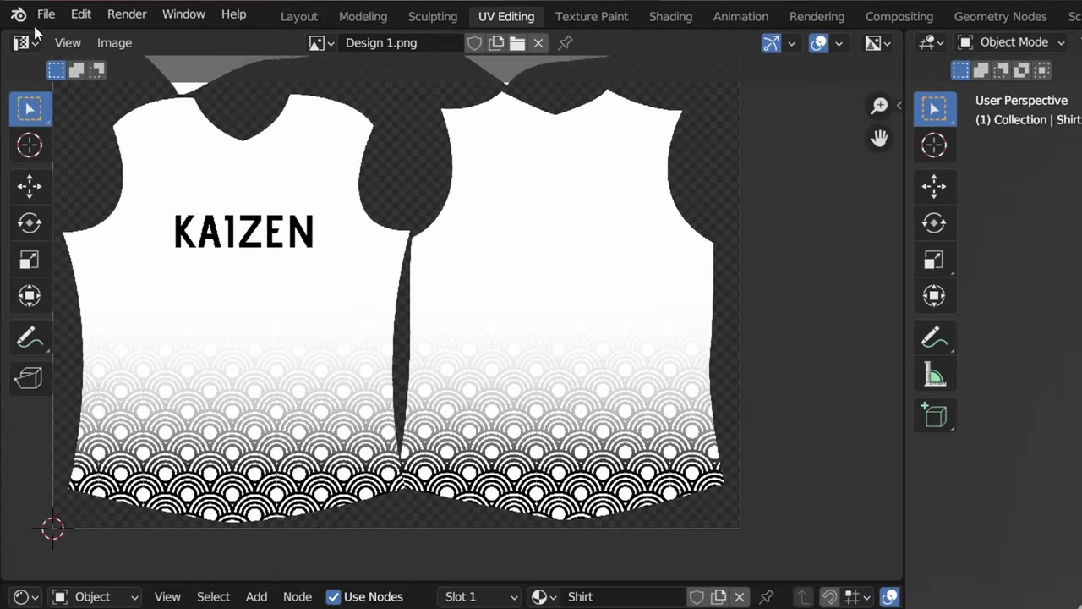
# - Export the selected shirt with Apply Transform as Shirt Short Sleeve.fbx in Downloads
pyautogui.click(23, 7)
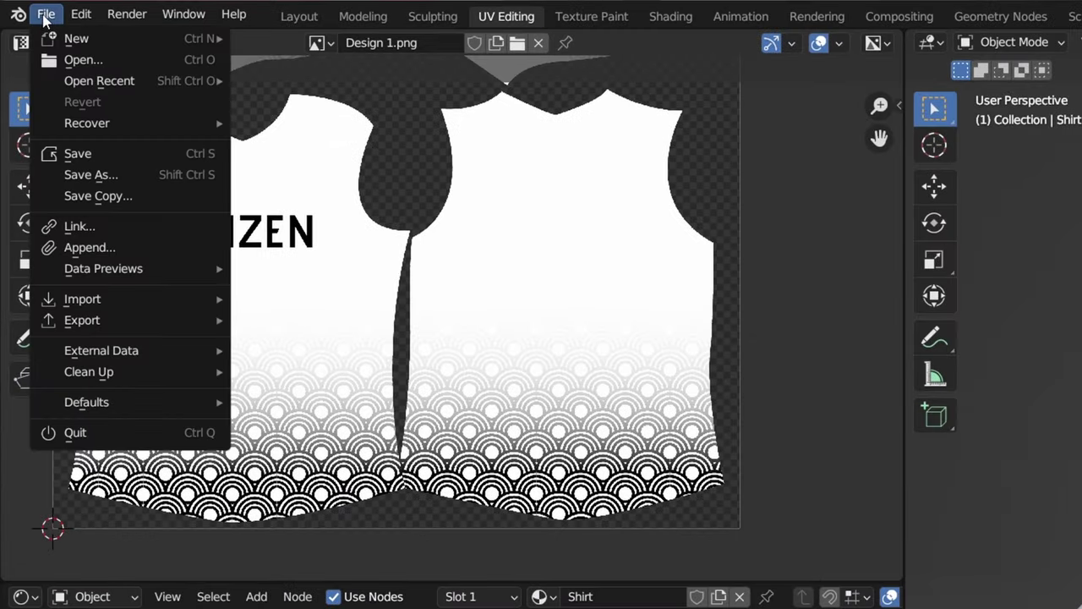
pyautogui.moveTo(41, 159)
pyautogui.click(291, 509)
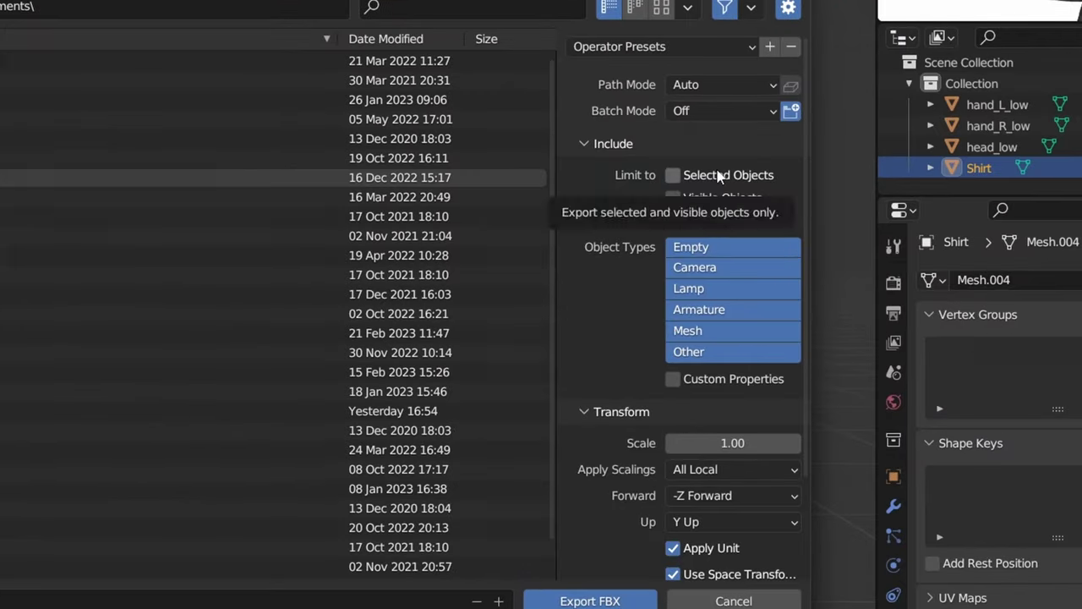
pyautogui.click(673, 175)
pyautogui.scroll(-5, 717, 170)
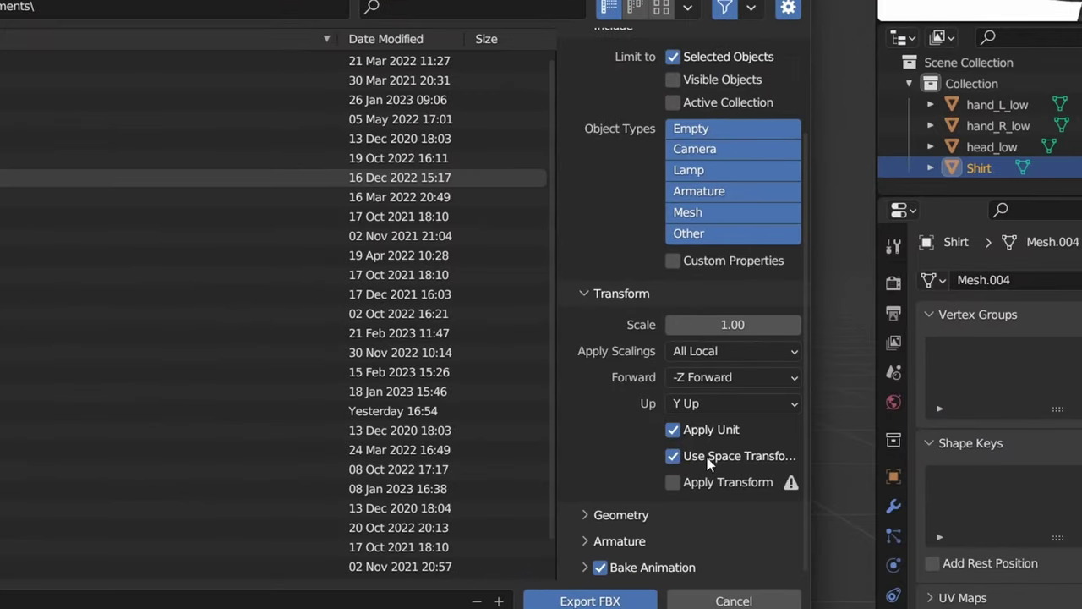
pyautogui.click(672, 481)
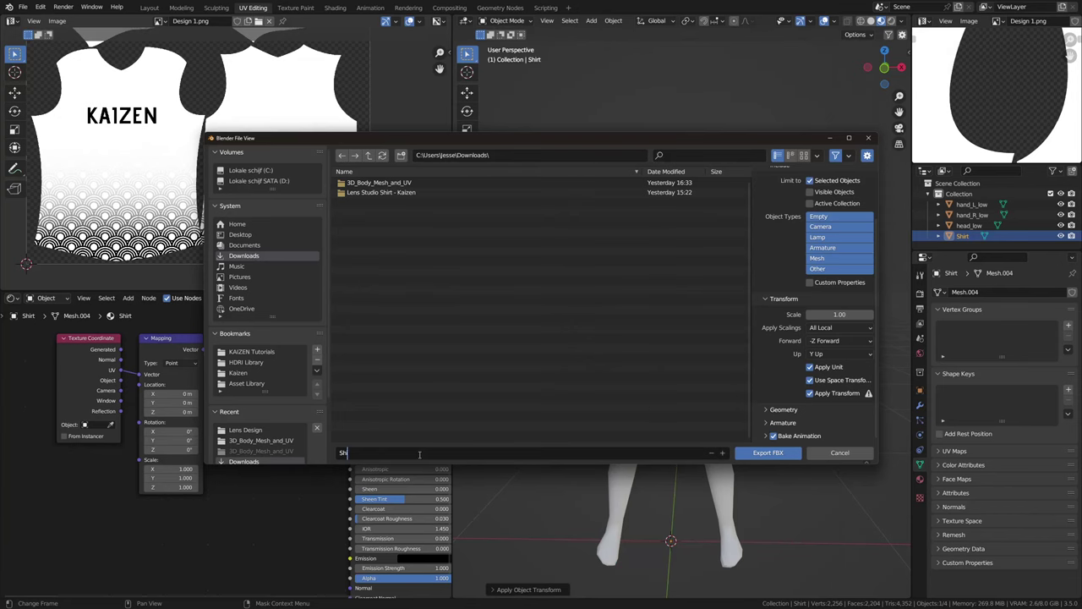
pyautogui.click(768, 453)
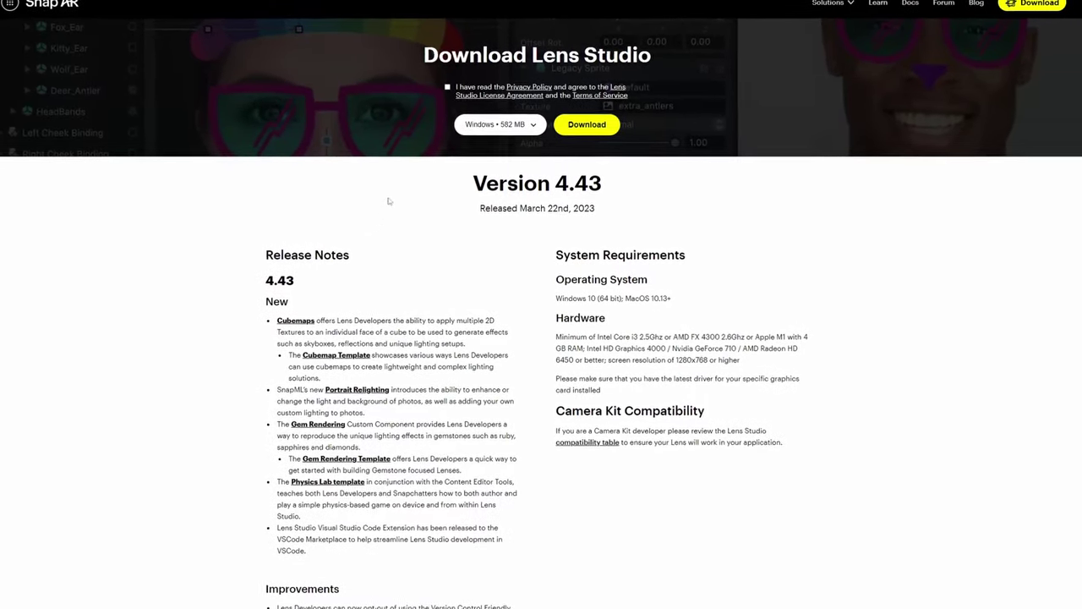
# - Accept the licence agreement and download Lens Studio 4.43 for Windows
pyautogui.click(446, 83)
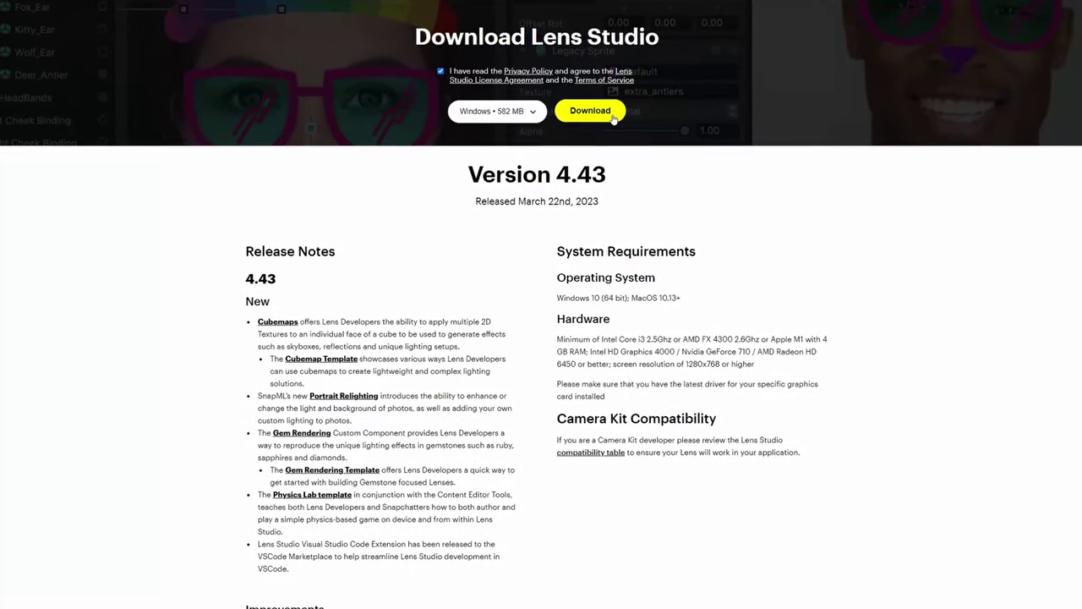
pyautogui.click(588, 121)
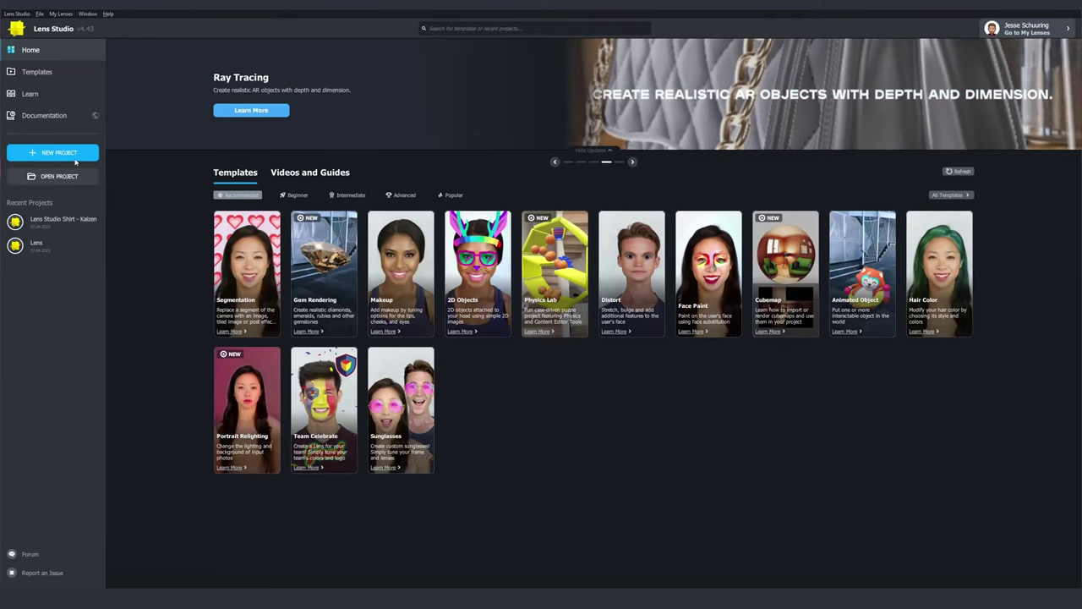
# - Create a new blank Lens Studio project and orbit the Scene view around the grid
pyautogui.click(59, 152)
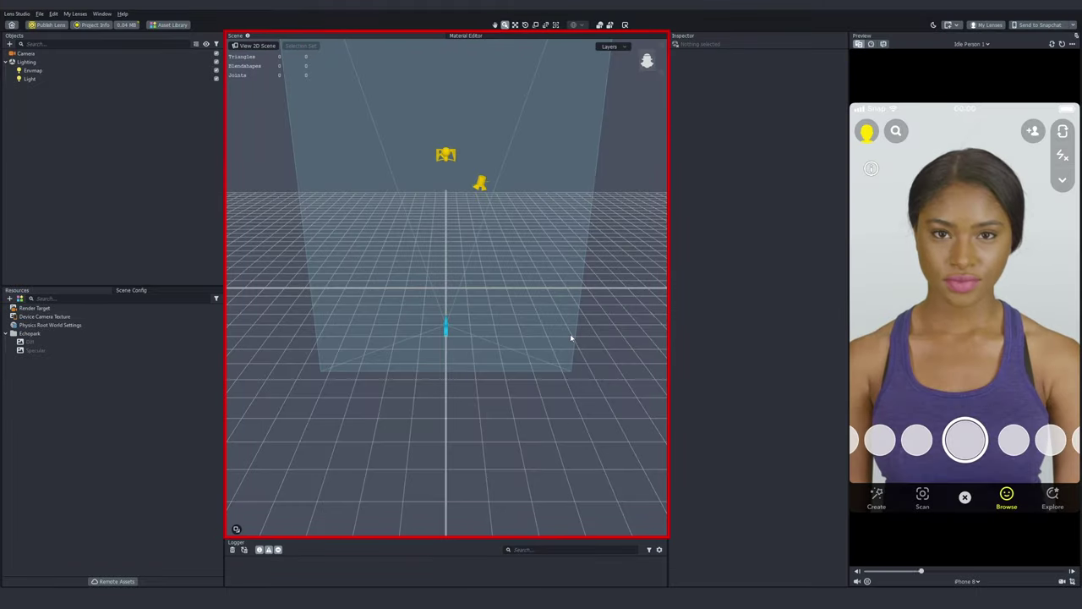
pyautogui.moveTo(572, 338); pyautogui.dragTo(541, 316, button='middle')
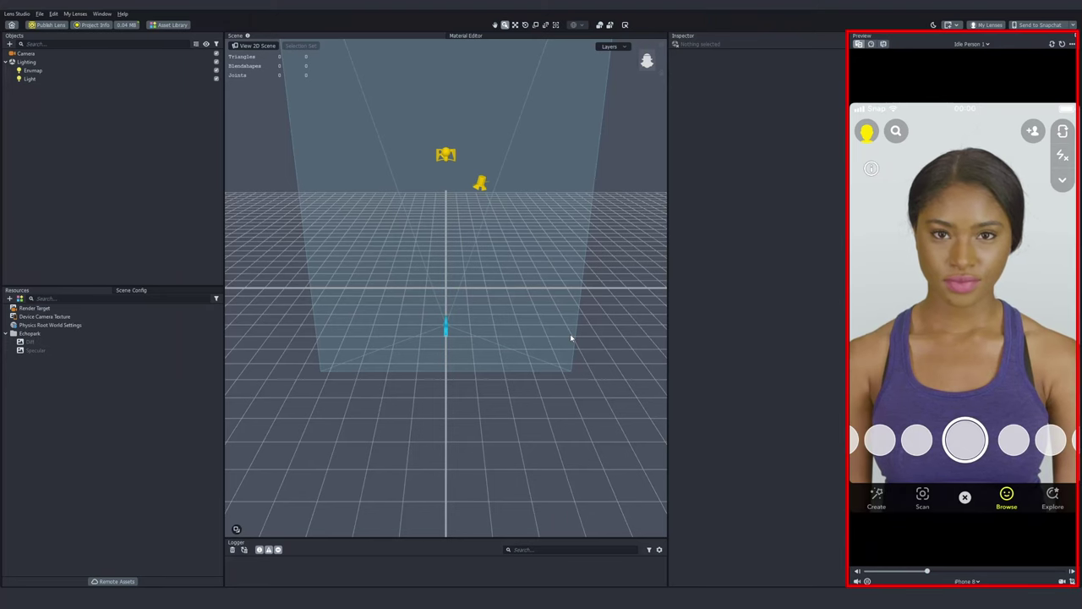
pyautogui.moveTo(572, 338); pyautogui.dragTo(533, 339, button='middle')
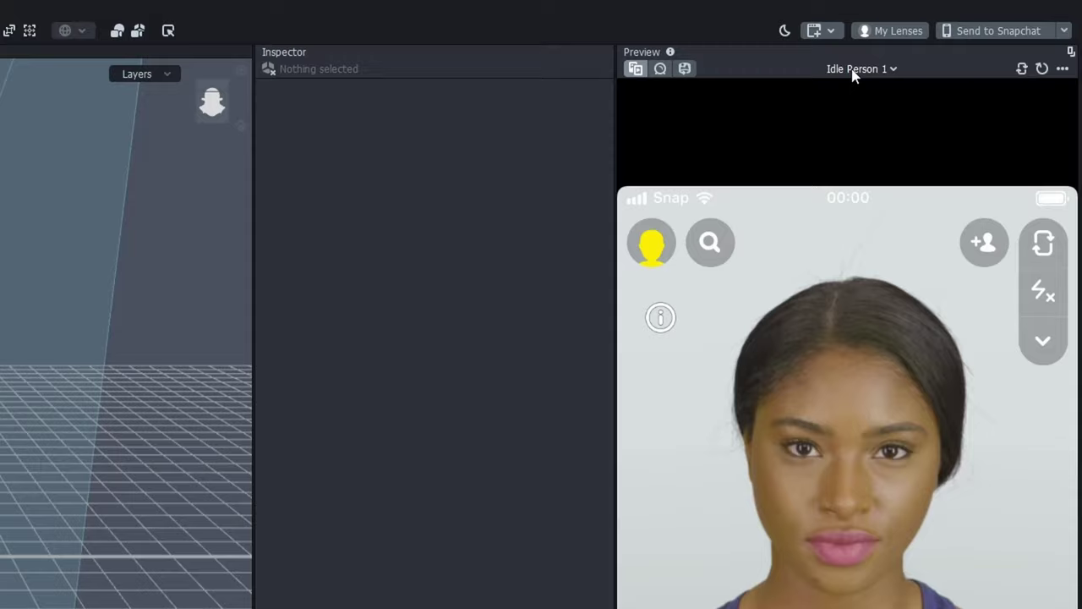
# - Switch the preview from the face videos to the full-body Body video under Object Tracking
pyautogui.click(854, 71)
pyautogui.click(776, 100)
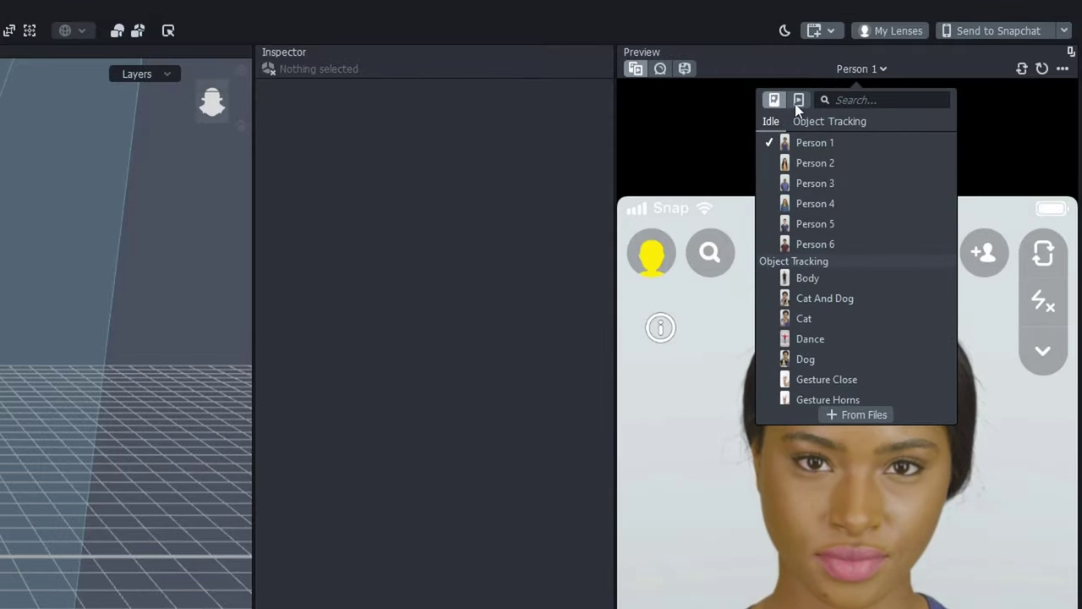
pyautogui.click(798, 100)
pyautogui.scroll(-8, 843, 245)
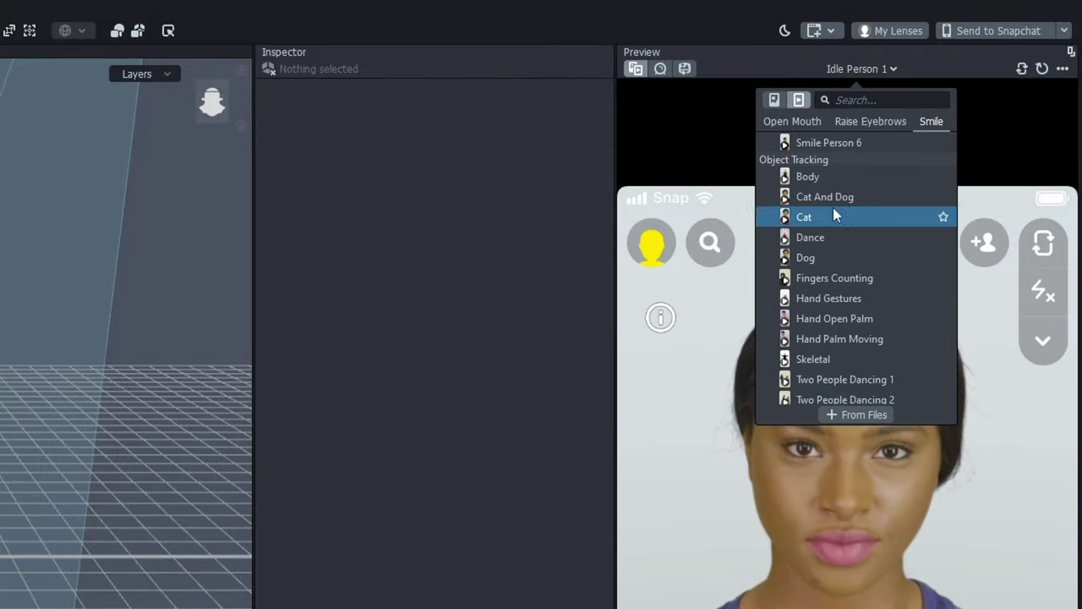
pyautogui.click(835, 176)
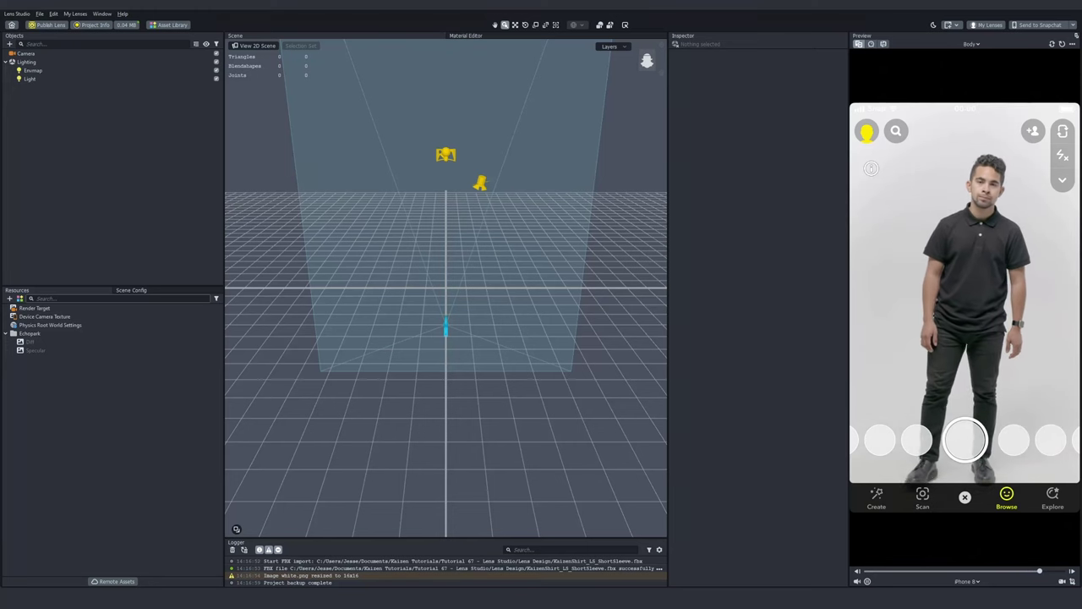
# - Import the KaizenShirt_LS_ShortSleeve FBX and inspect the Shirt Short Sleeve mesh's compression options
pyautogui.moveTo(1081, 348); pyautogui.dragTo(141, 402)
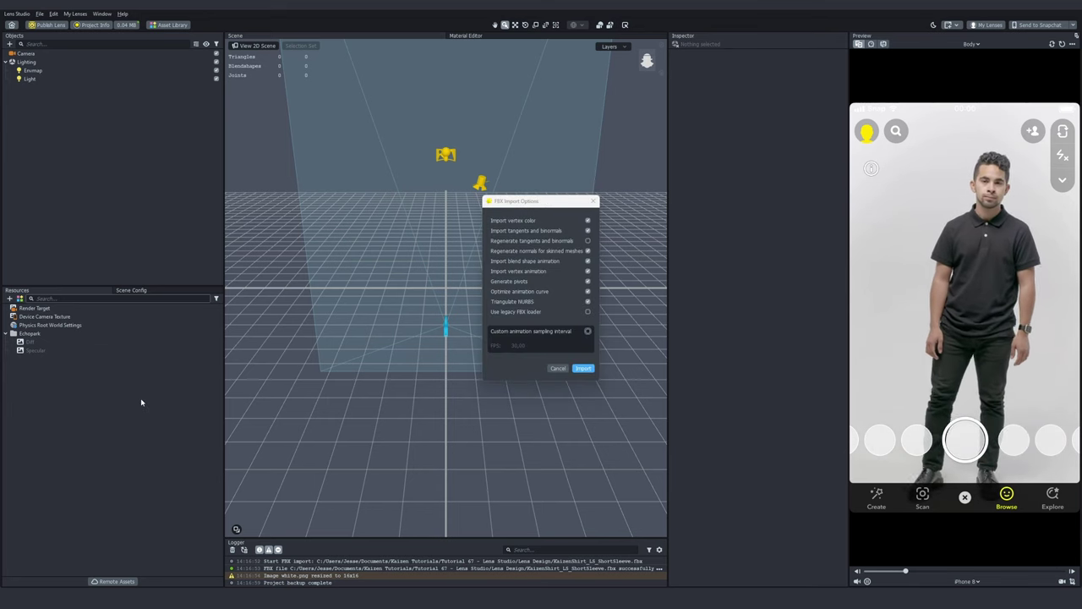
pyautogui.click(587, 369)
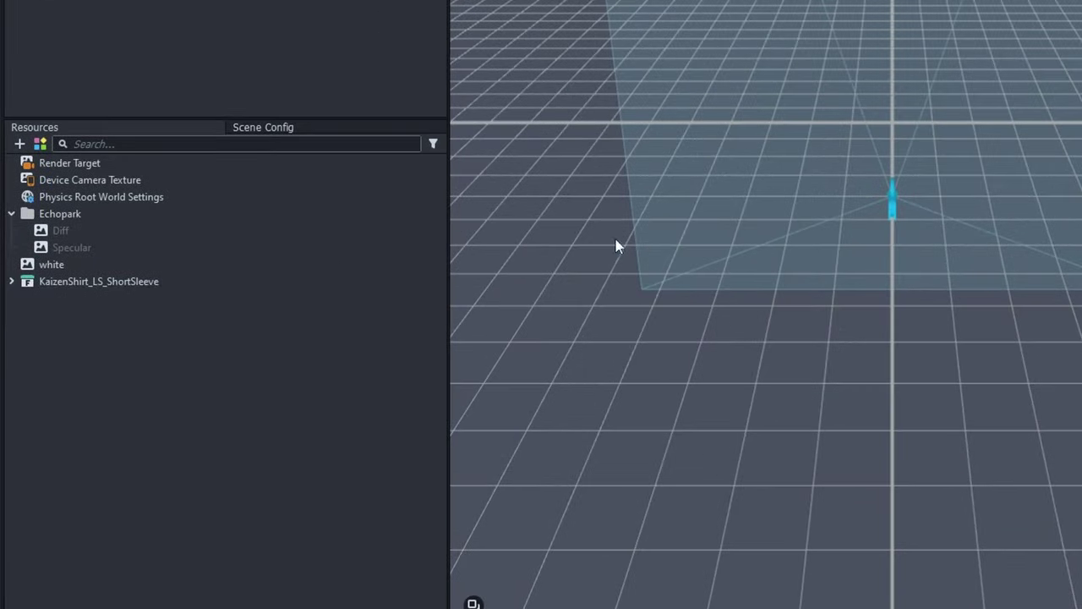
pyautogui.click(7, 367)
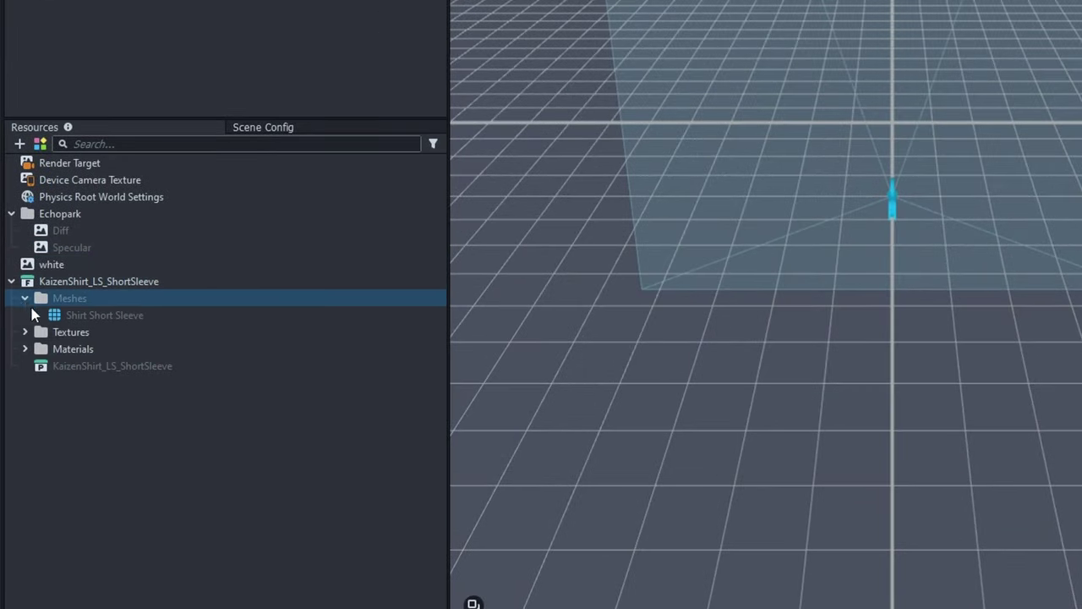
pyautogui.click(34, 314)
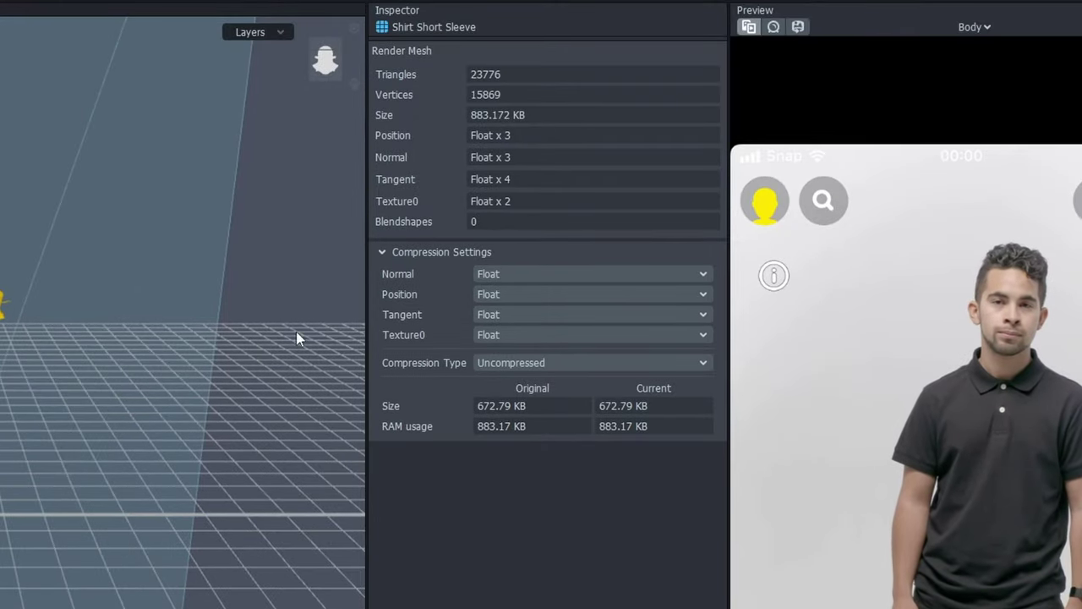
pyautogui.click(561, 362)
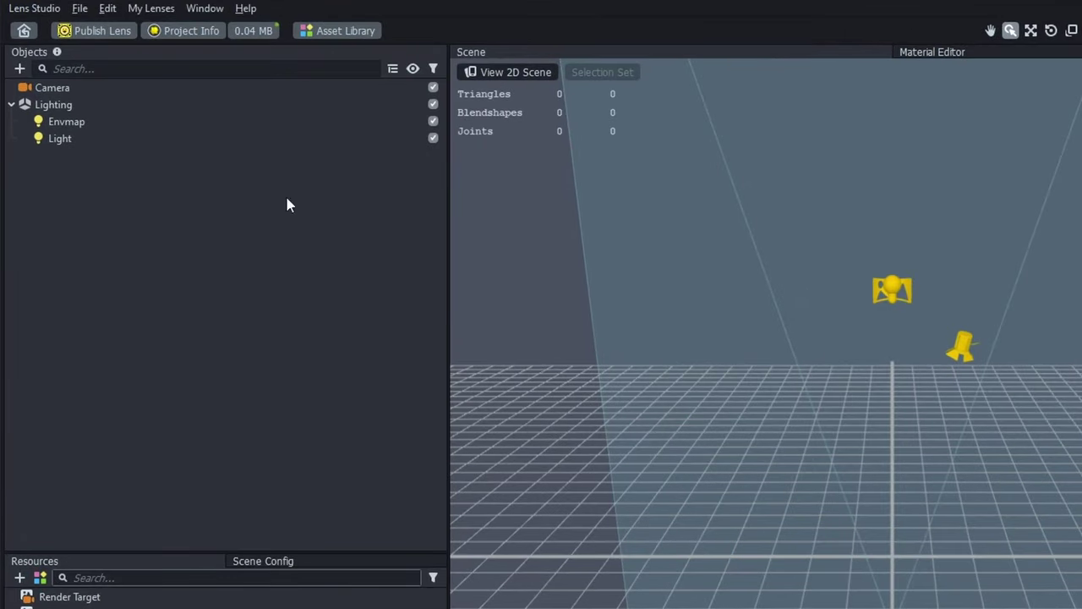
# - Add a body-tracked Full Body Mesh via the 'bod' search and select the new Body Mesh object
pyautogui.click(18, 70)
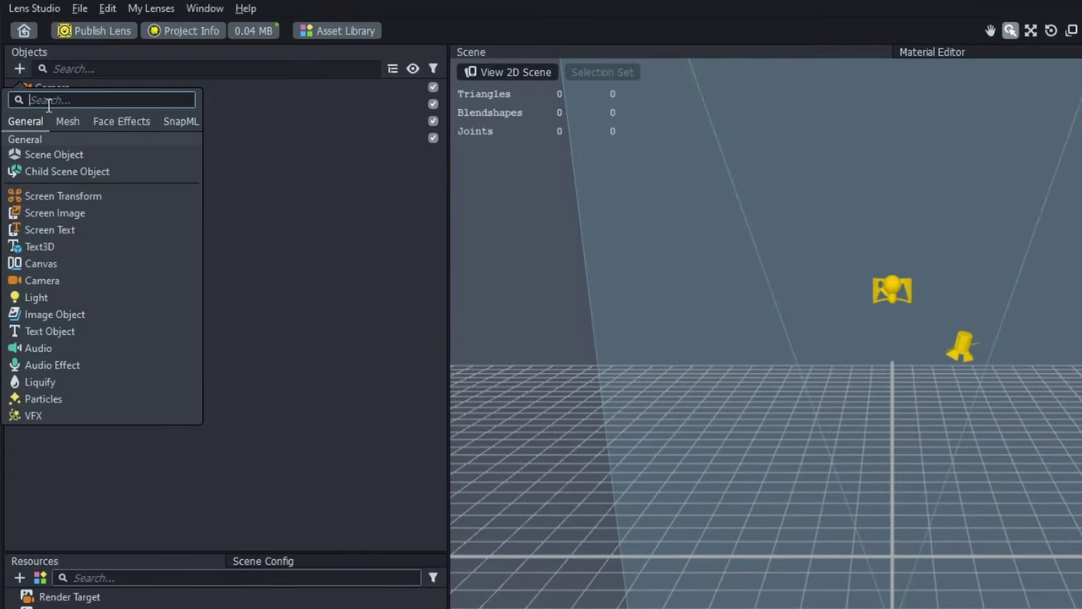
pyautogui.write('body')
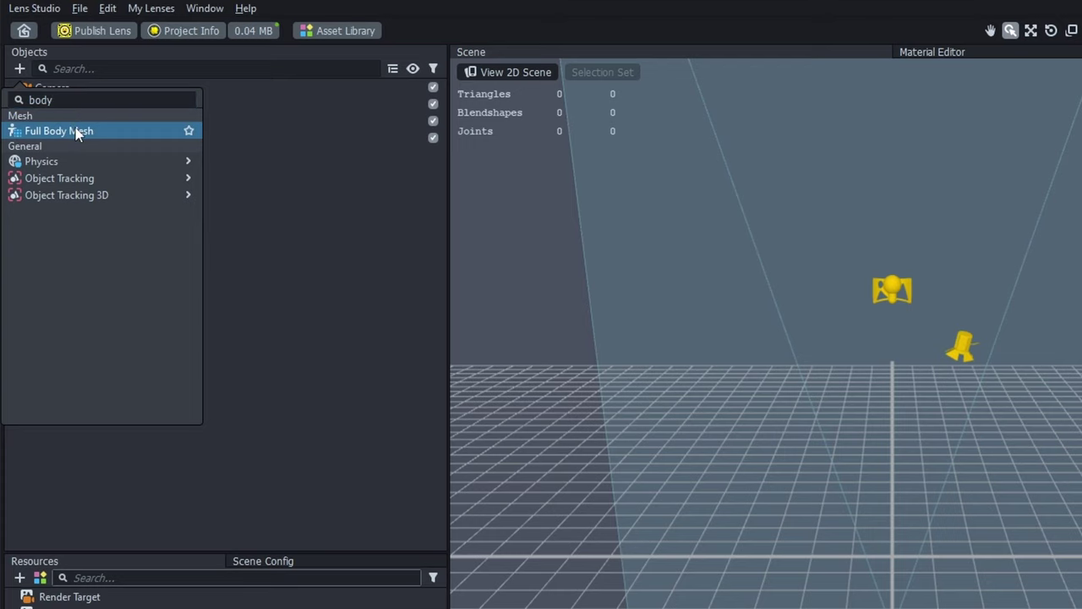
pyautogui.click(75, 131)
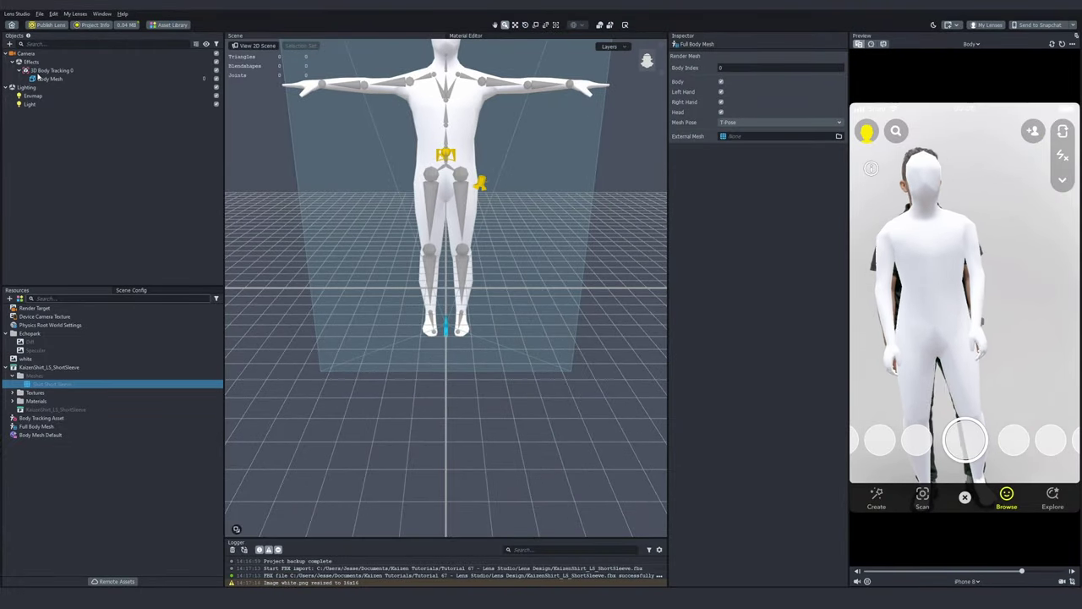
pyautogui.click(85, 161)
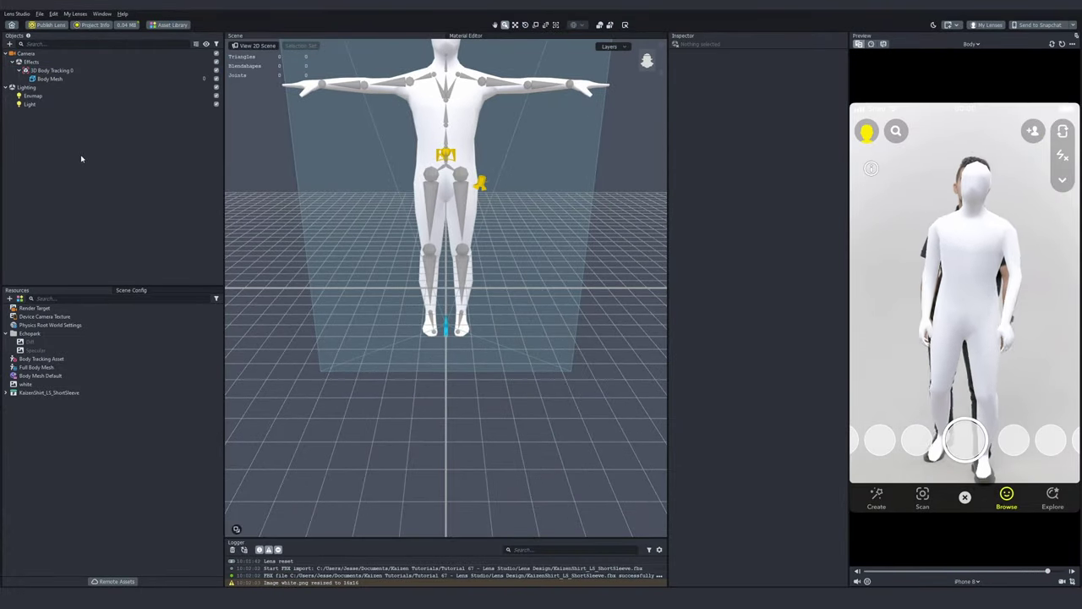
pyautogui.click(51, 79)
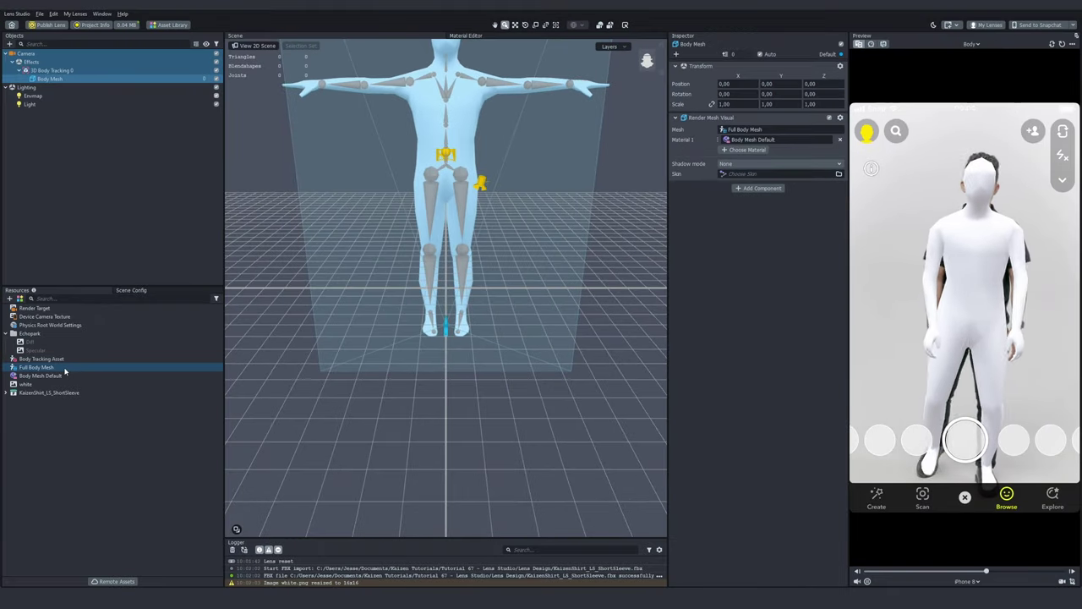
# - Set the Full Body Mesh's External Mesh to Shirt Short Sleeve and its Mesh Pose to A-Pose
pyautogui.click(64, 370)
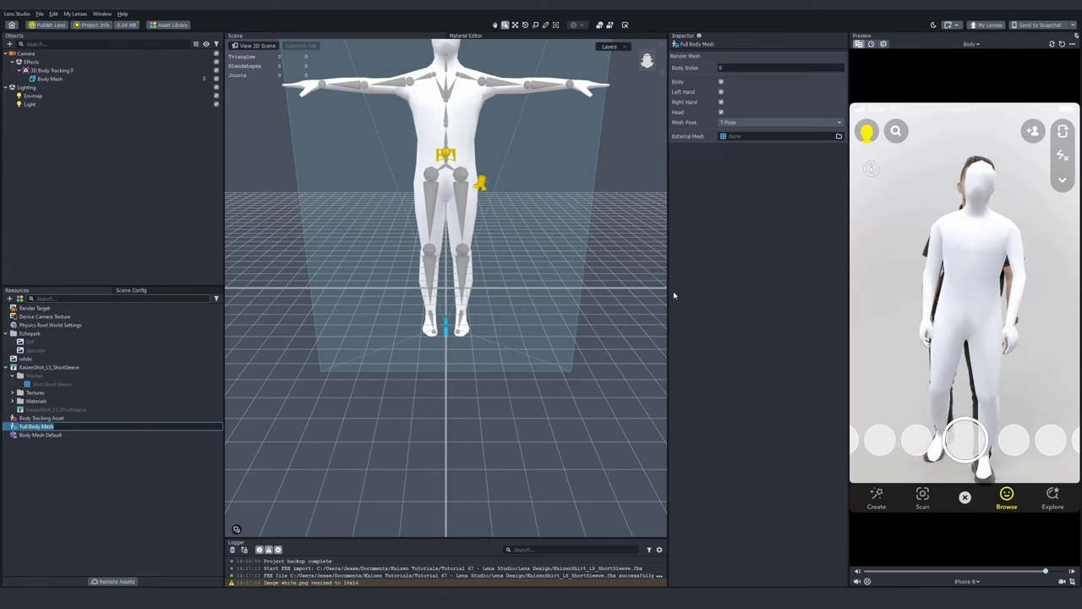
pyautogui.click(782, 137)
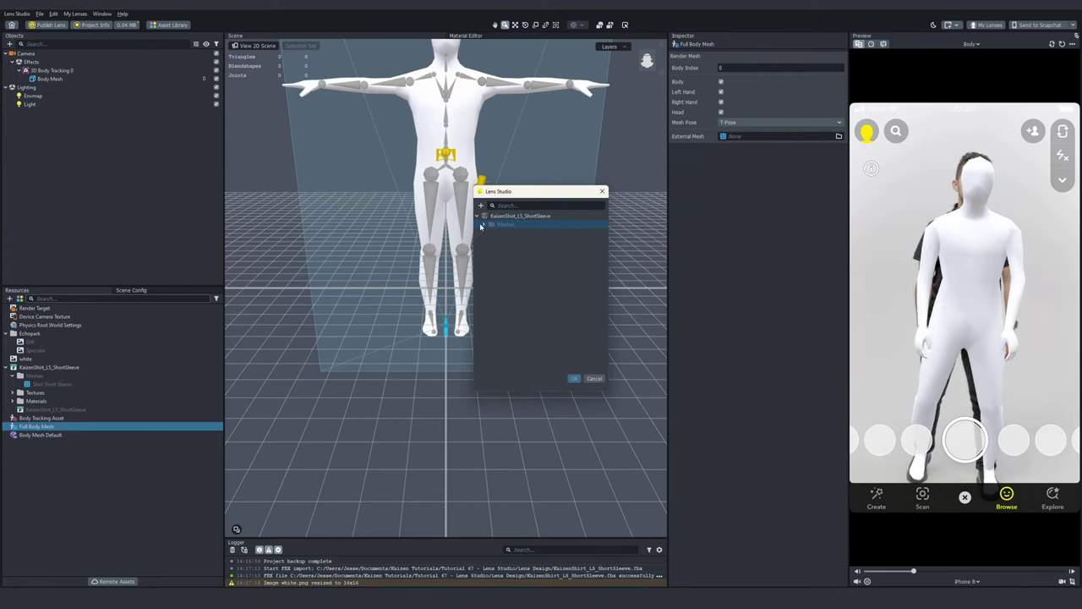
pyautogui.click(528, 235)
pyautogui.click(573, 379)
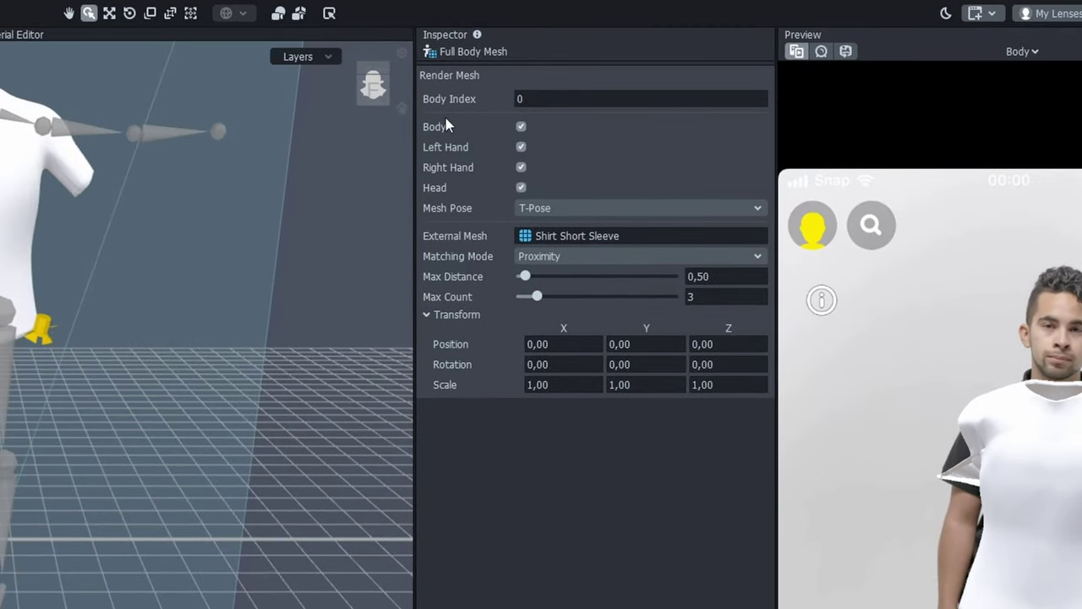
pyautogui.click(576, 205)
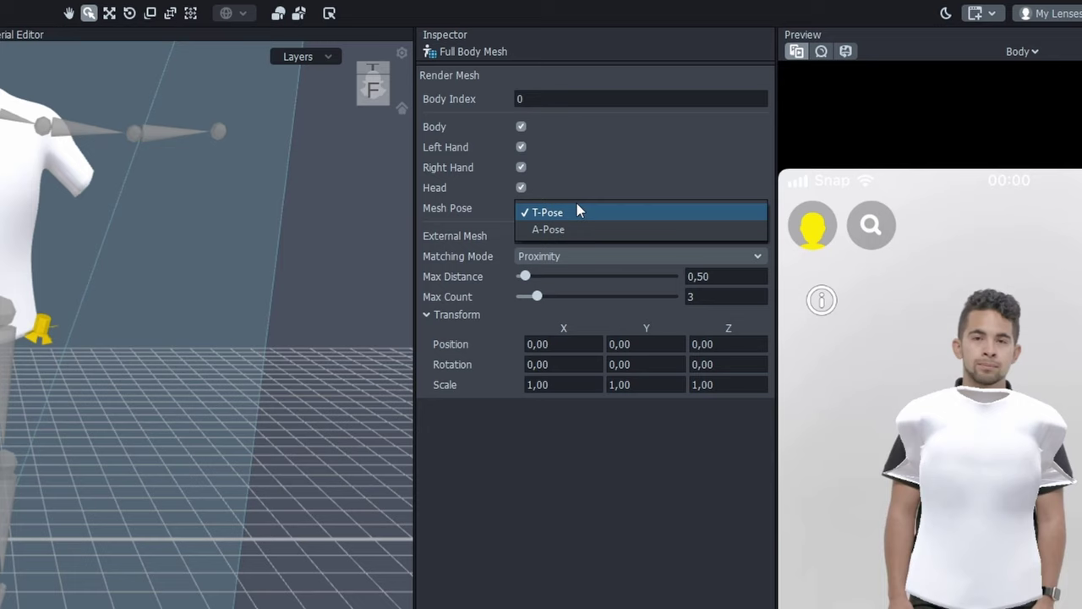
pyautogui.click(570, 230)
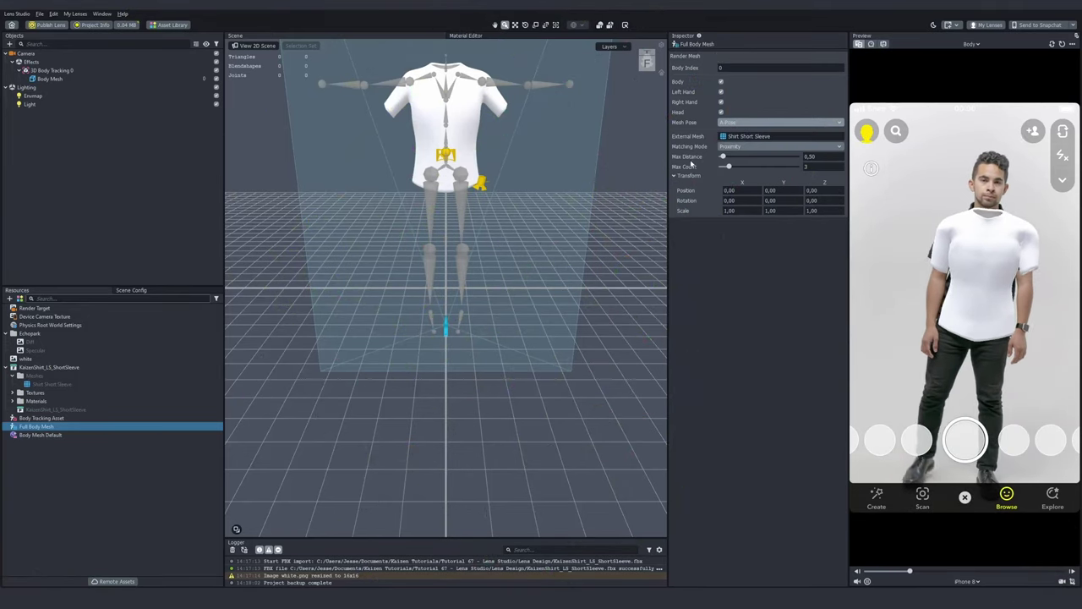
# - Set the Body Mesh's ExternalMesh weight to 0.75 and turn off Blend Normals
pyautogui.click(49, 79)
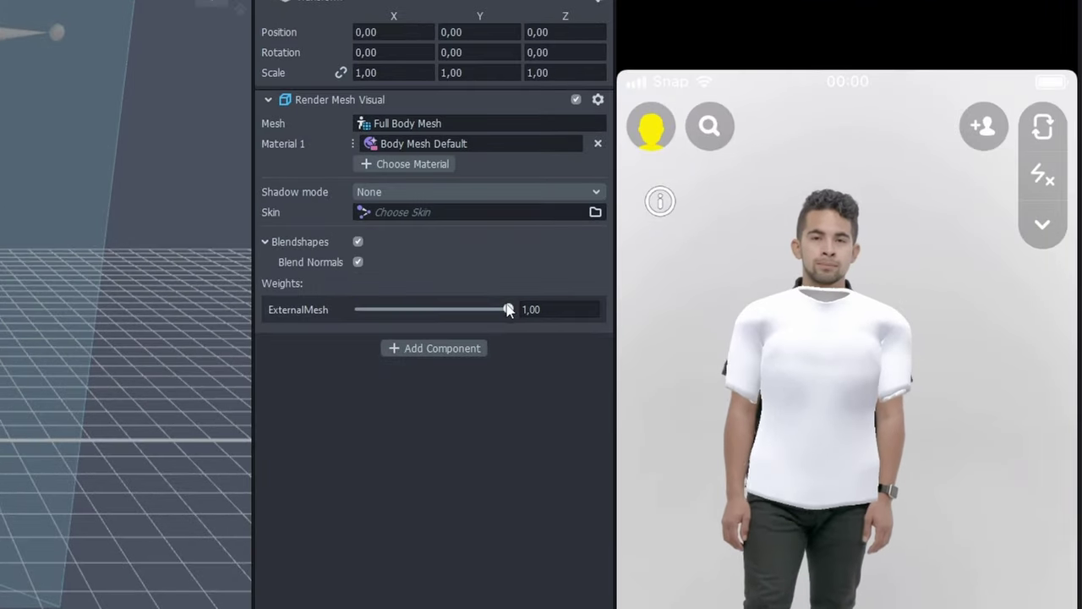
pyautogui.moveTo(795, 223); pyautogui.dragTo(738, 223)
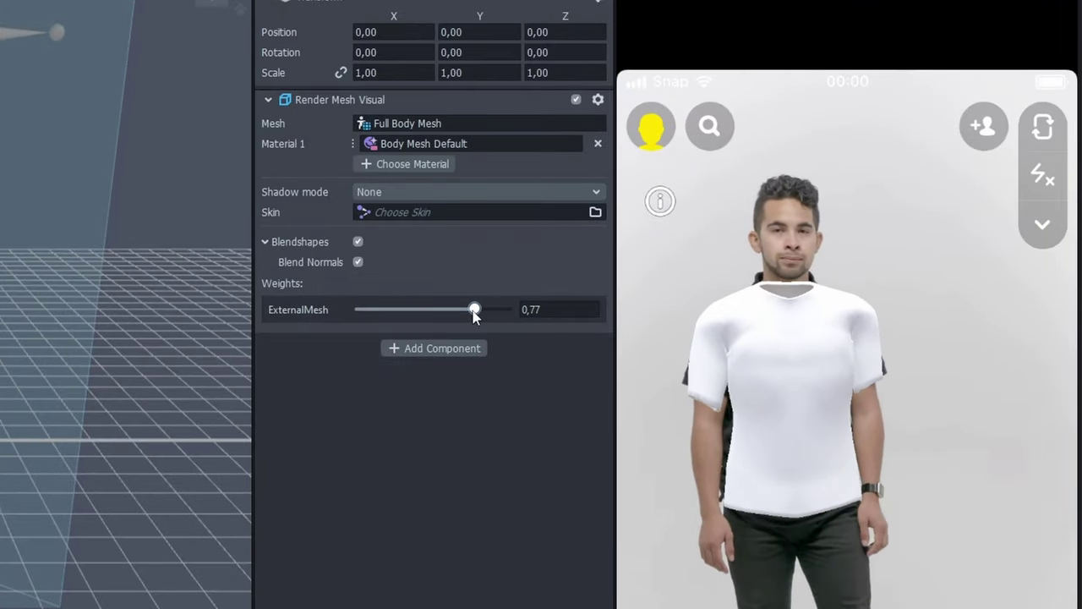
pyautogui.moveTo(474, 313); pyautogui.dragTo(471, 310)
pyautogui.click(357, 262)
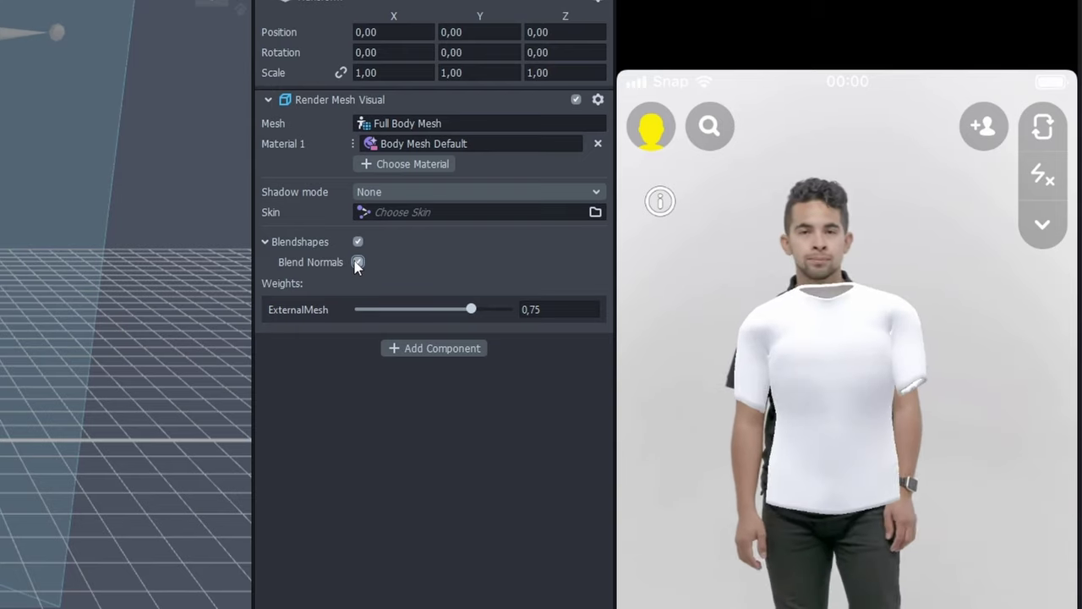
pyautogui.click(357, 262)
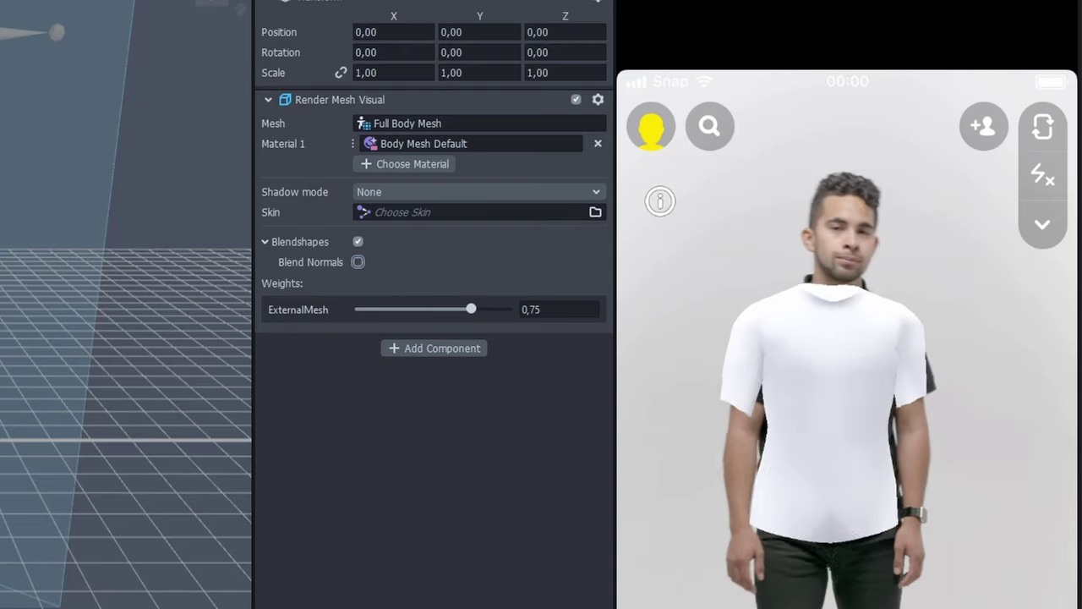
# - Add a second body mesh object under 3D Body Tracking
pyautogui.press('Up')
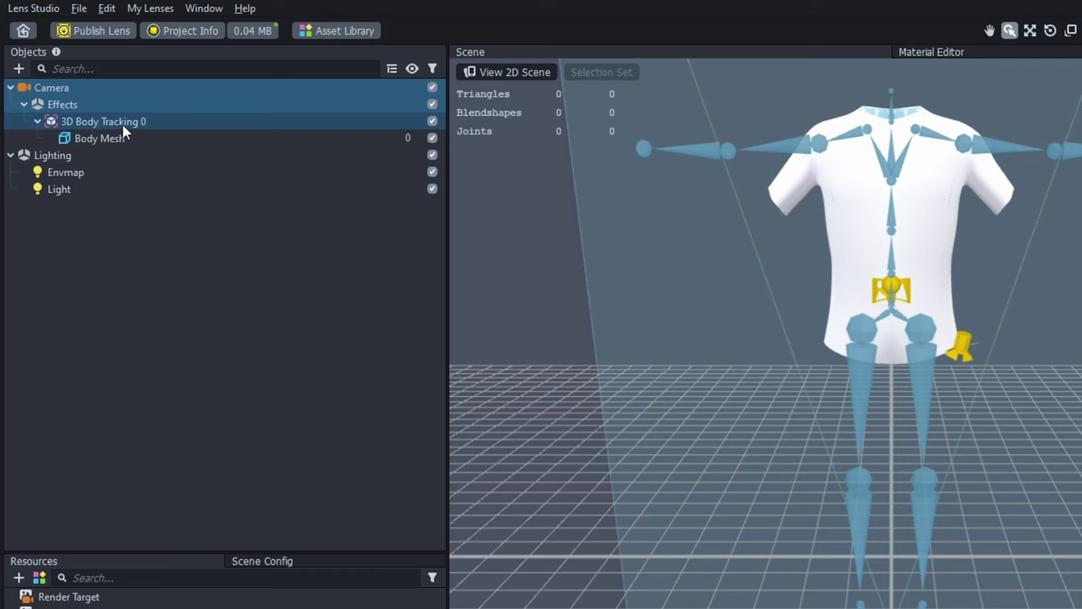
pyautogui.click(19, 69)
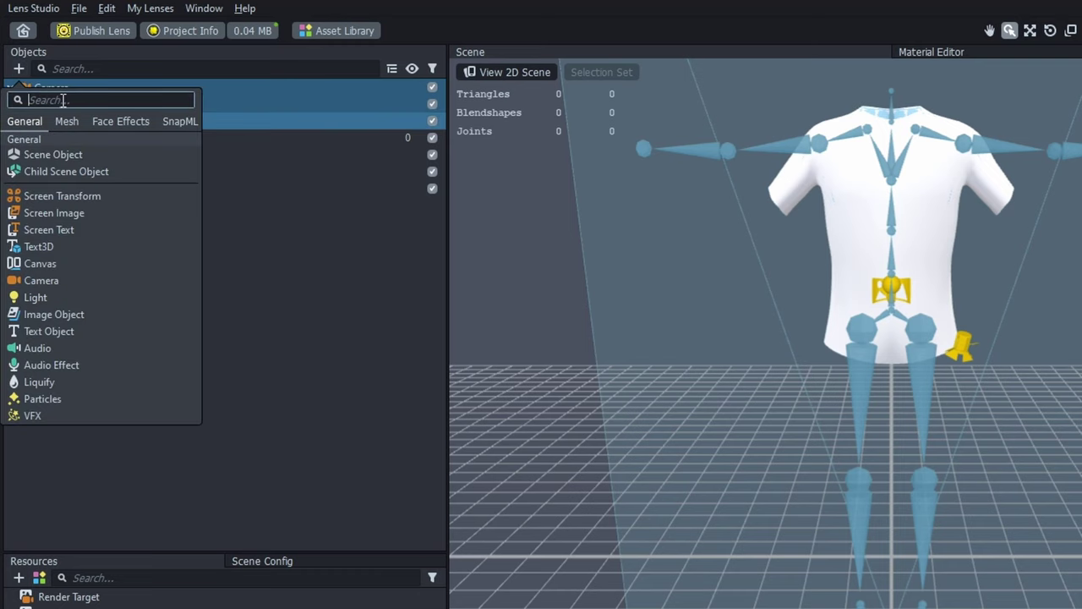
pyautogui.write('body')
pyautogui.press('Return')
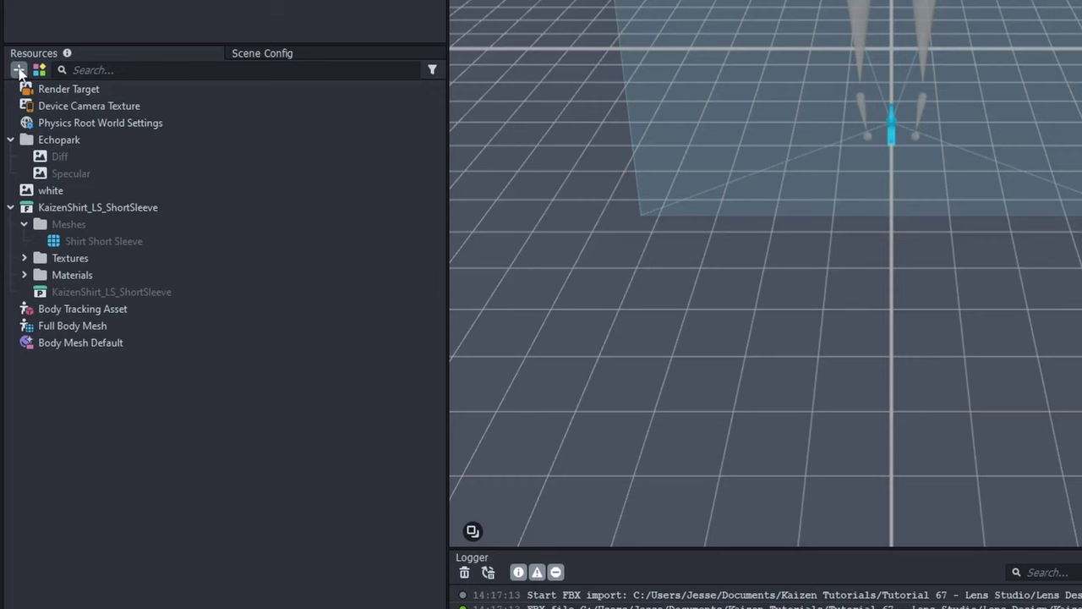
# - Create a new Full Body Mesh resource and an Occluder material in Resources
pyautogui.click(19, 335)
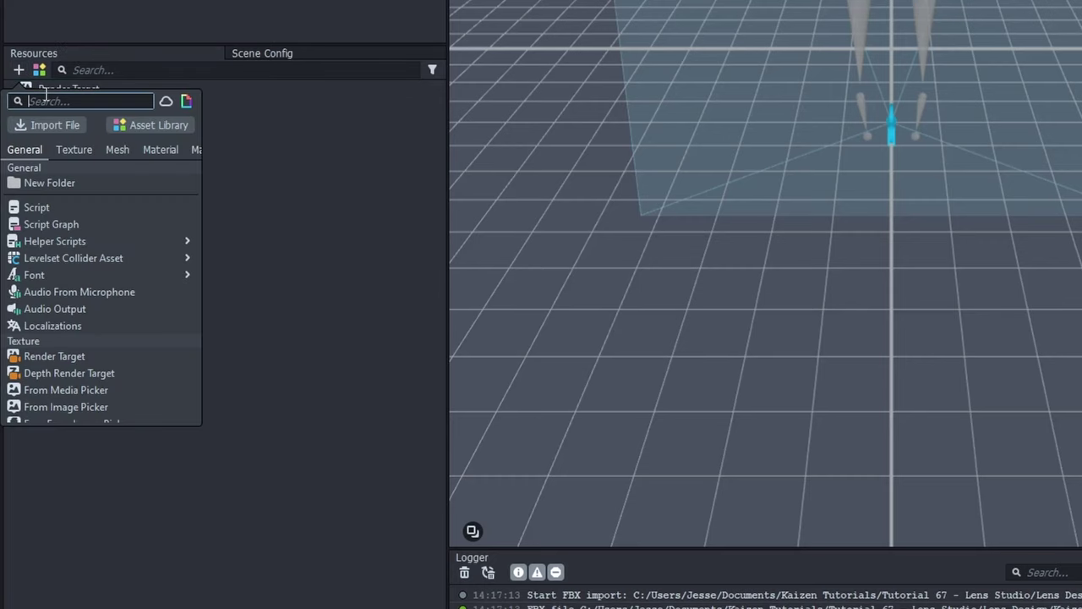
pyautogui.write('full')
pyautogui.press('Return')
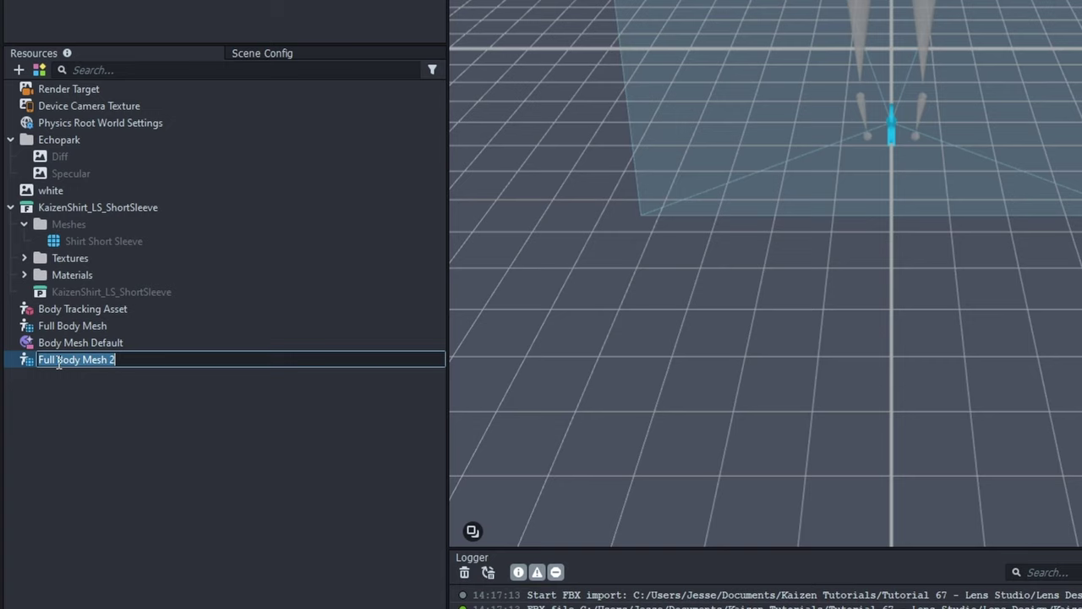
pyautogui.click(19, 70)
pyautogui.write('occlu')
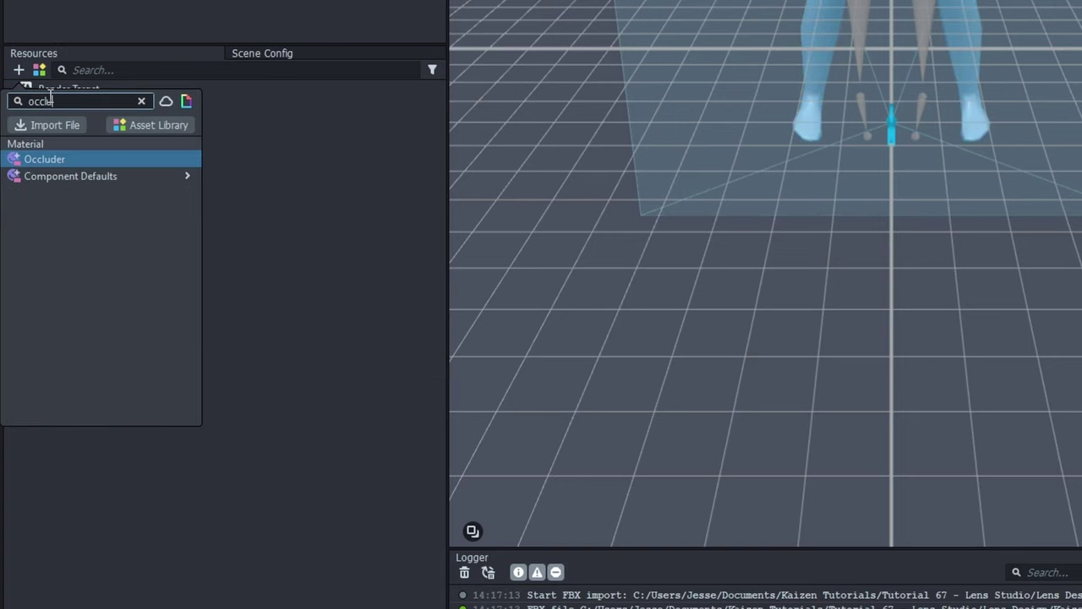
pyautogui.click(56, 159)
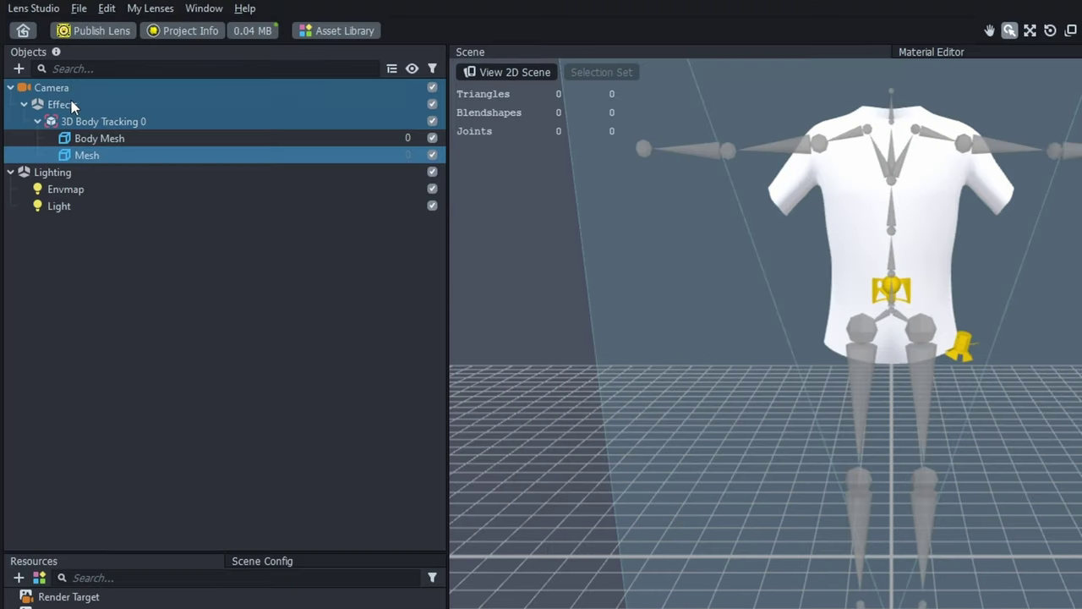
# - Rename the two body mesh objects to 'Shirt' and 'Occluder'
pyautogui.click(90, 137)
pyautogui.click(95, 140)
pyautogui.write('S')
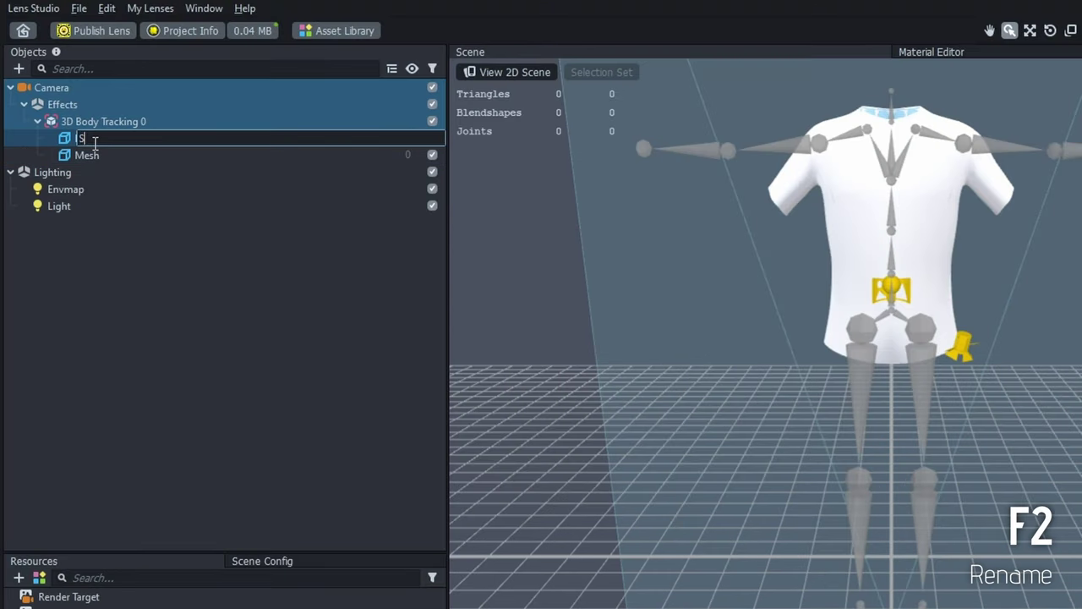
pyautogui.write('hirt')
pyautogui.press('Return')
pyautogui.click(95, 156)
pyautogui.click(98, 158)
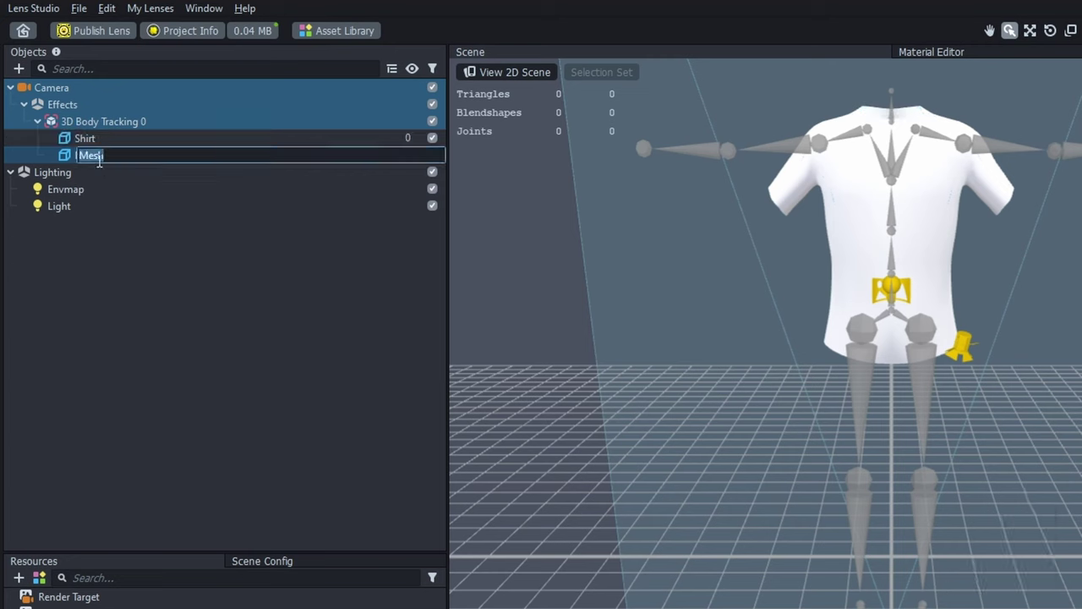
pyautogui.write('Occluder')
pyautogui.press('Return')
# - Give Occluder the Full Body Mesh - Occluder mesh and Occluder material, previewing on the Dance clip
pyautogui.click(744, 129)
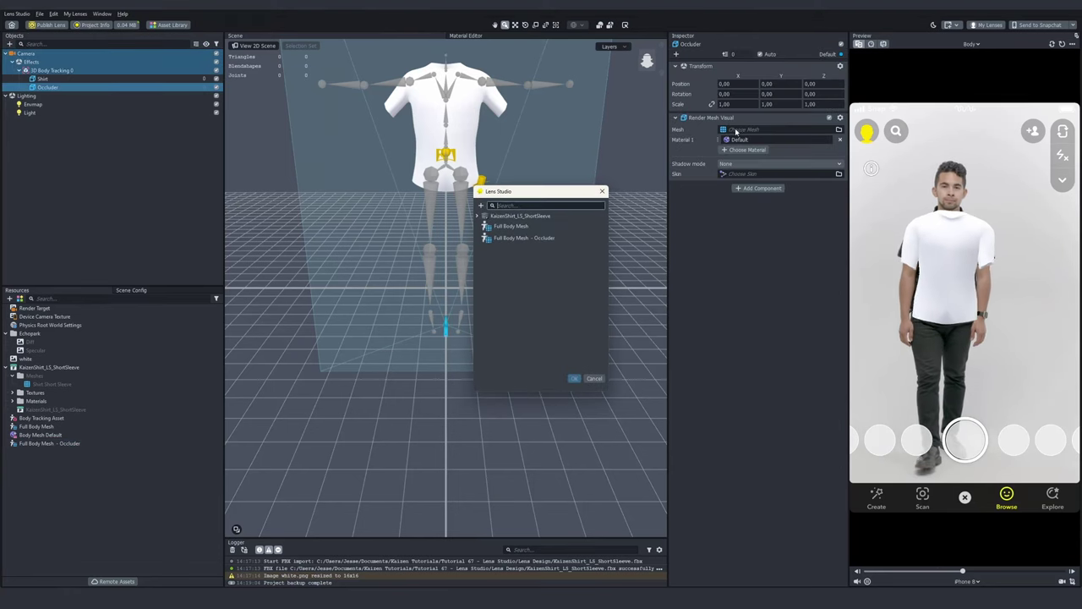
pyautogui.click(524, 237)
pyautogui.click(574, 378)
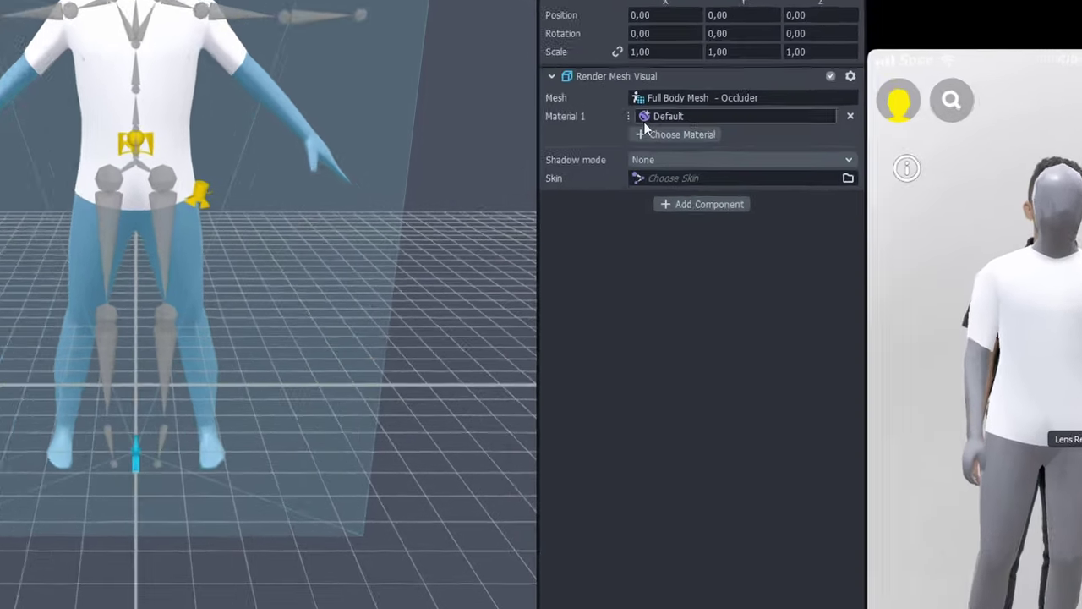
pyautogui.click(643, 120)
pyautogui.click(230, 300)
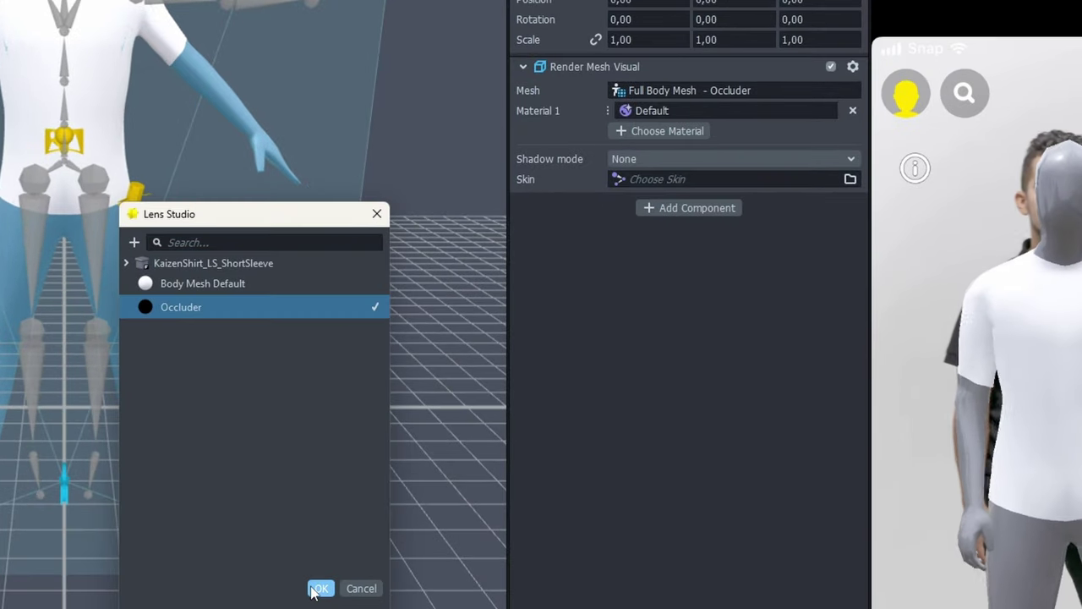
pyautogui.click(319, 588)
pyautogui.click(970, 43)
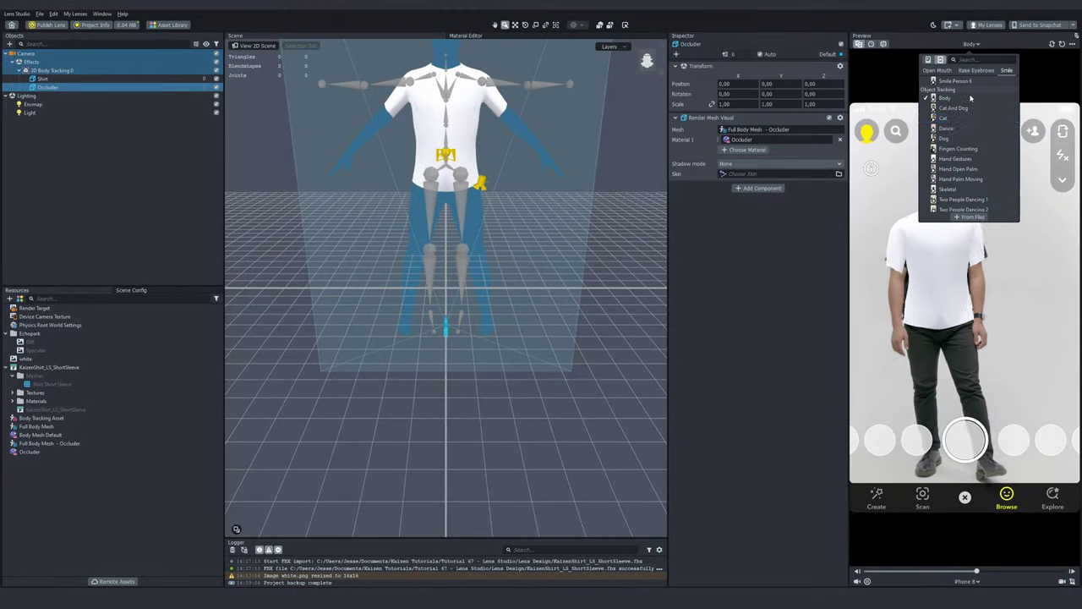
pyautogui.click(946, 100)
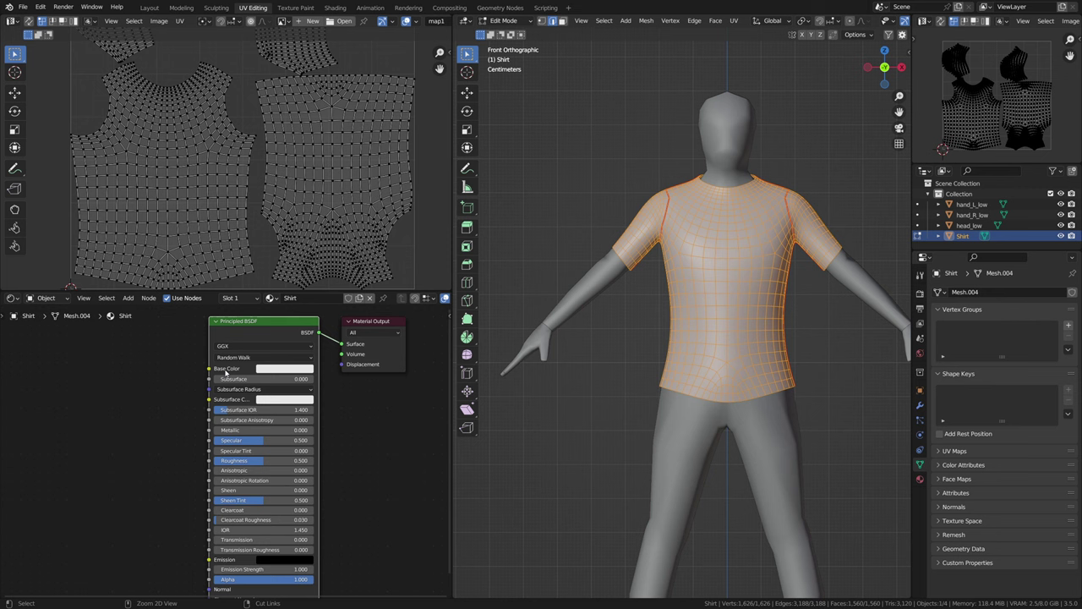
# - Add Image Texture, Mapping and Texture Coordinate nodes feeding the shirt's Base Color with Ctrl+T
pyautogui.hotkey('ctrl', 't')
pyautogui.moveTo(113, 464); pyautogui.dragTo(254, 463, button='middle')
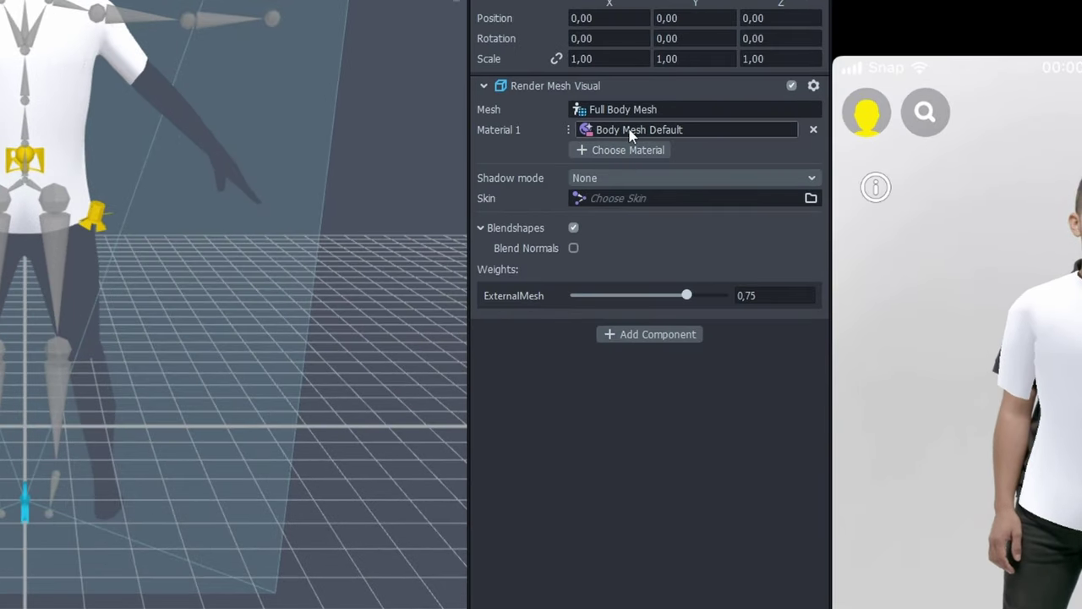
# - Assign the Short Sleeve material from KaizenShirt_LS_ShortSleeve to the Shirt and select it in Resources
pyautogui.click(630, 131)
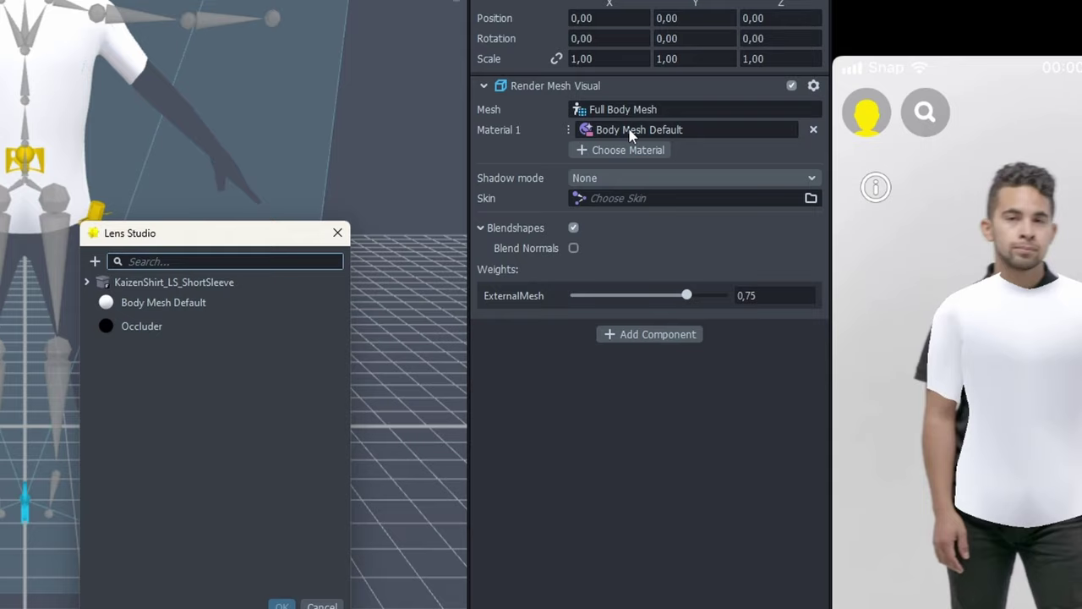
pyautogui.click(86, 282)
pyautogui.click(100, 298)
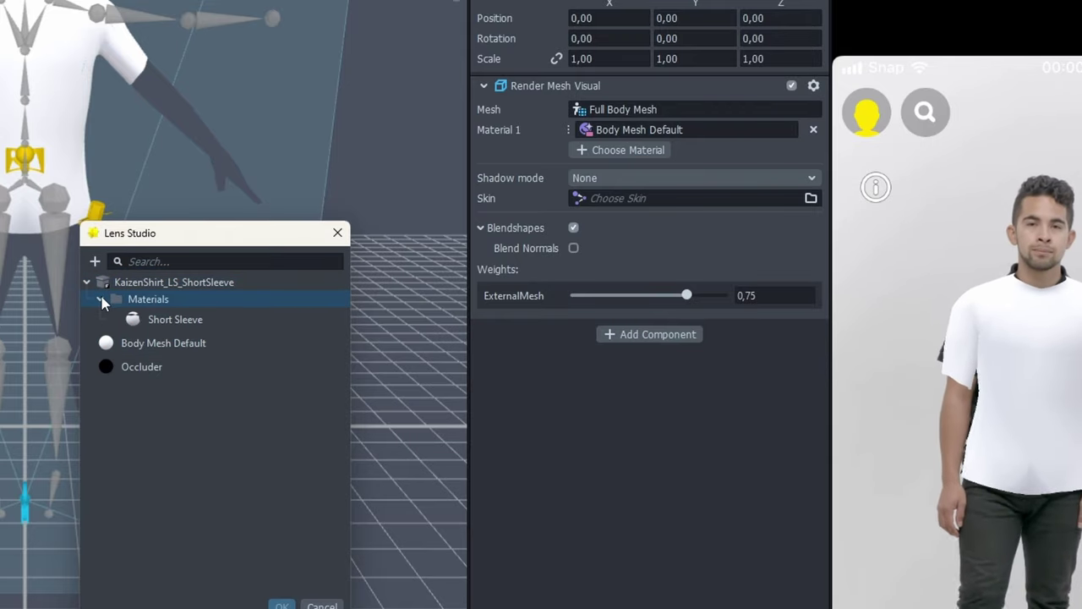
pyautogui.click(155, 322)
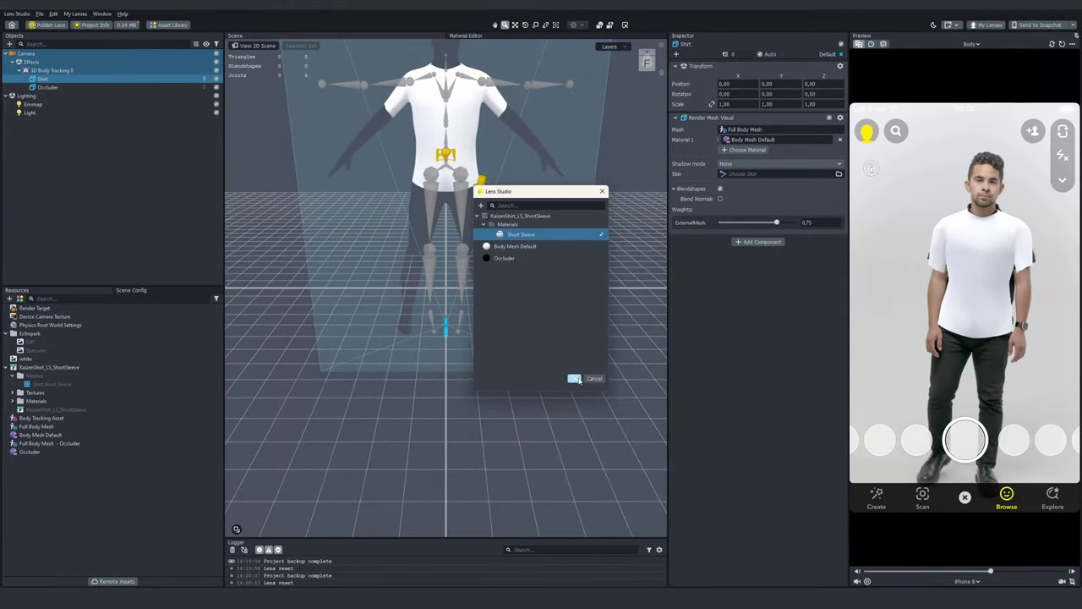
pyautogui.click(575, 379)
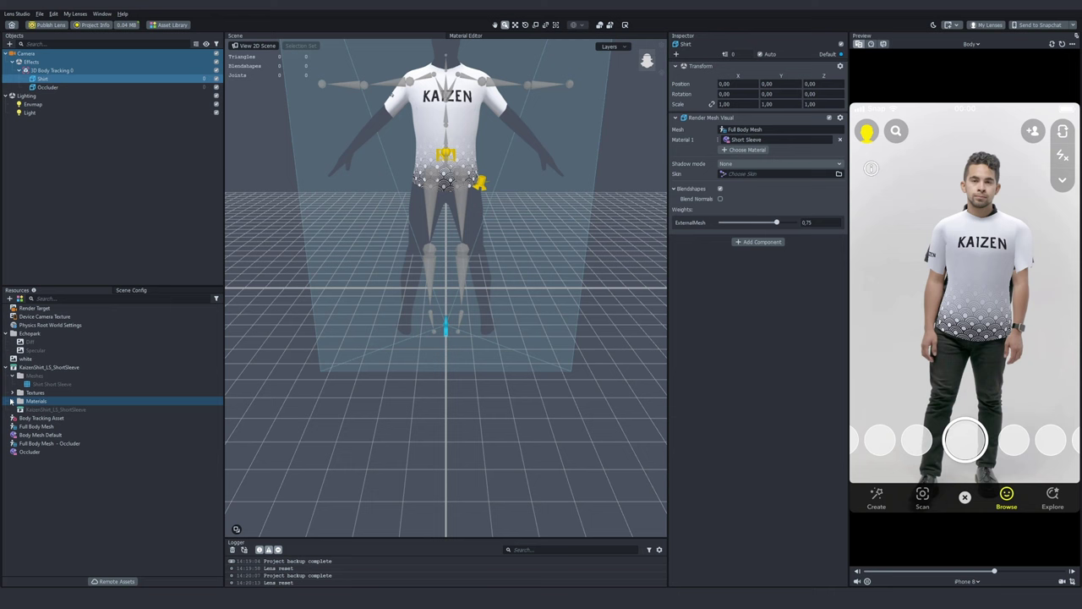
pyautogui.click(38, 410)
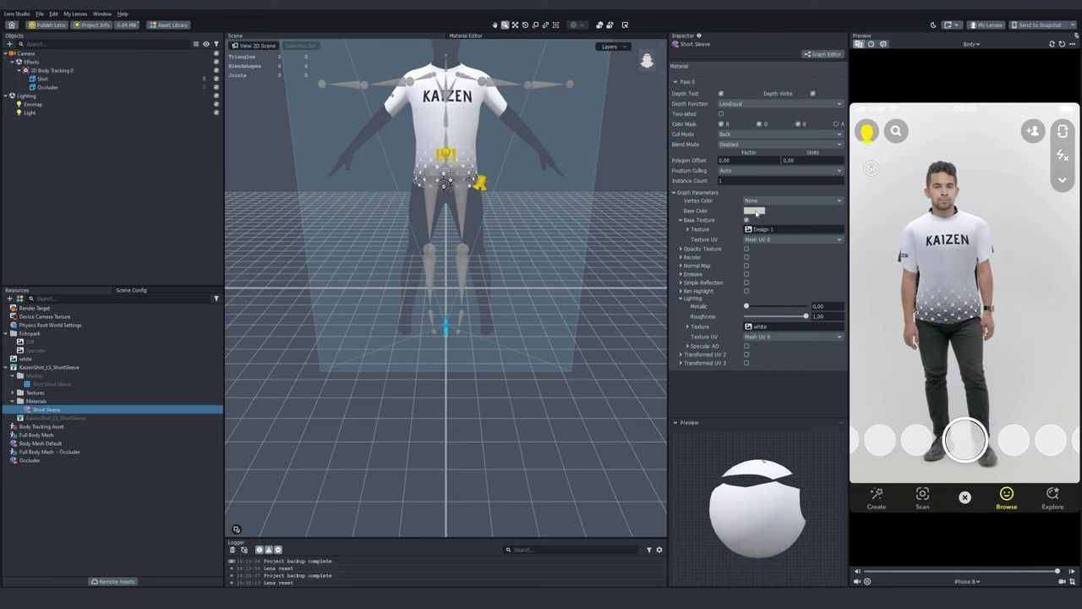
# - Preview blue and teal base colours on the Short Sleeve material, then keep white
pyautogui.click(754, 212)
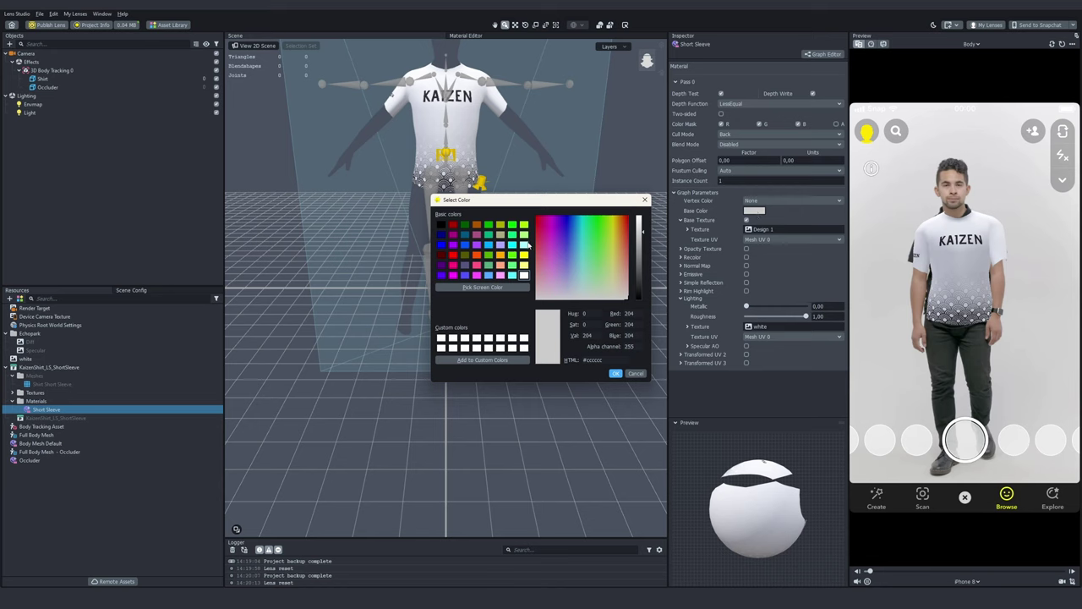
pyautogui.click(462, 246)
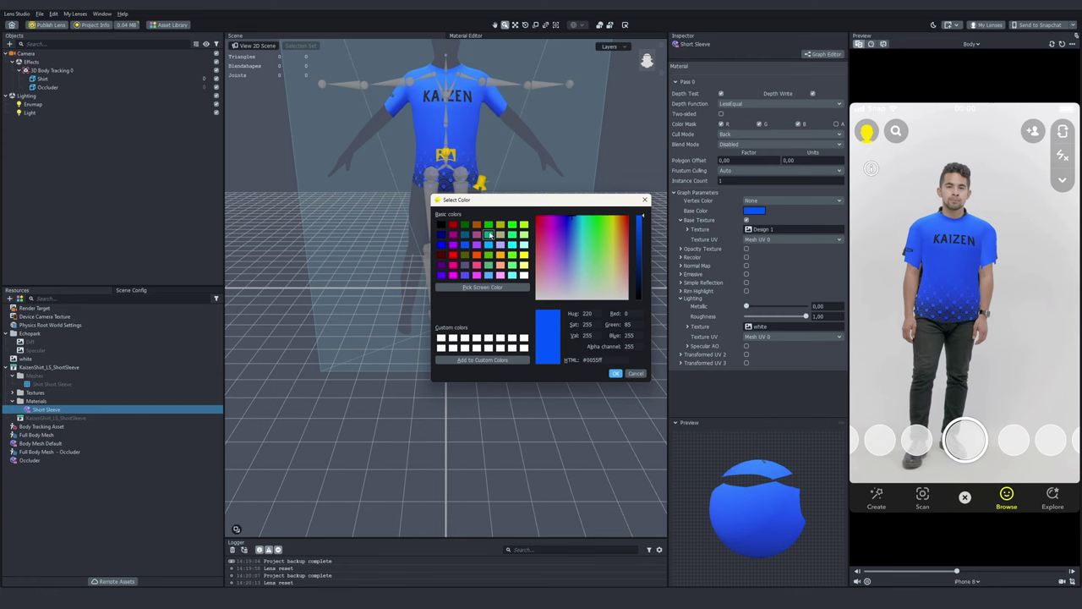
pyautogui.click(488, 235)
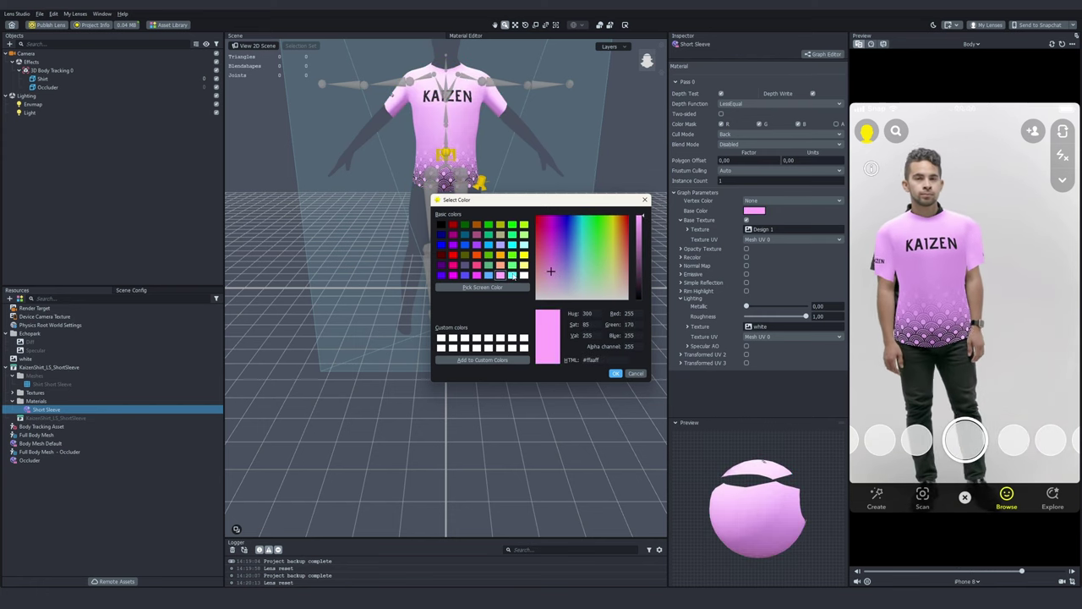
pyautogui.click(524, 276)
pyautogui.press('Return')
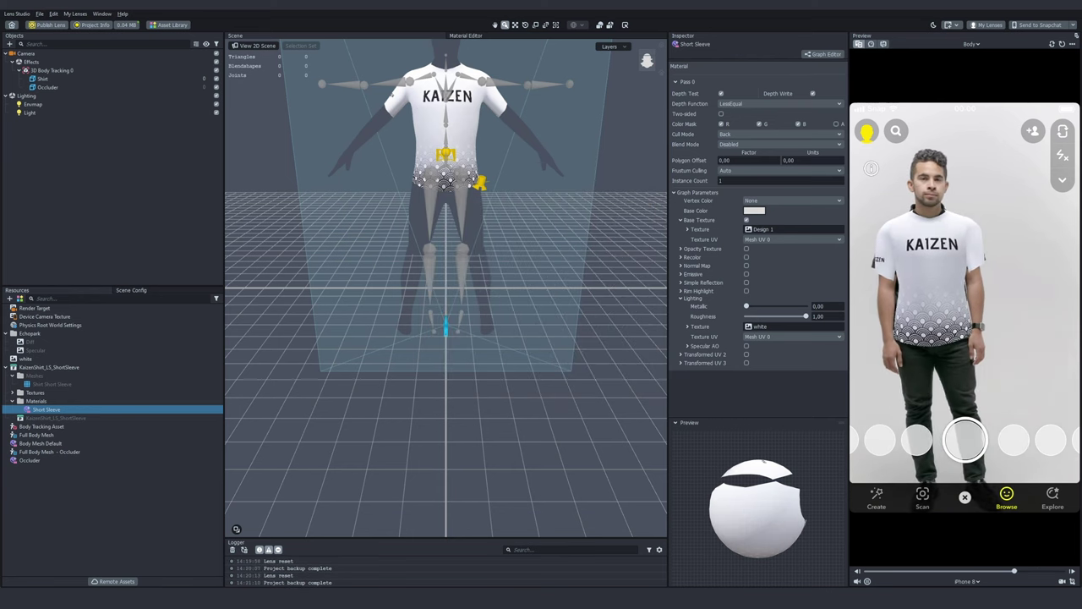
# - Set the Short Sleeve base texture to Design 2, then to the teal Design 3
pyautogui.click(168, 537)
pyautogui.click(61, 411)
pyautogui.click(771, 230)
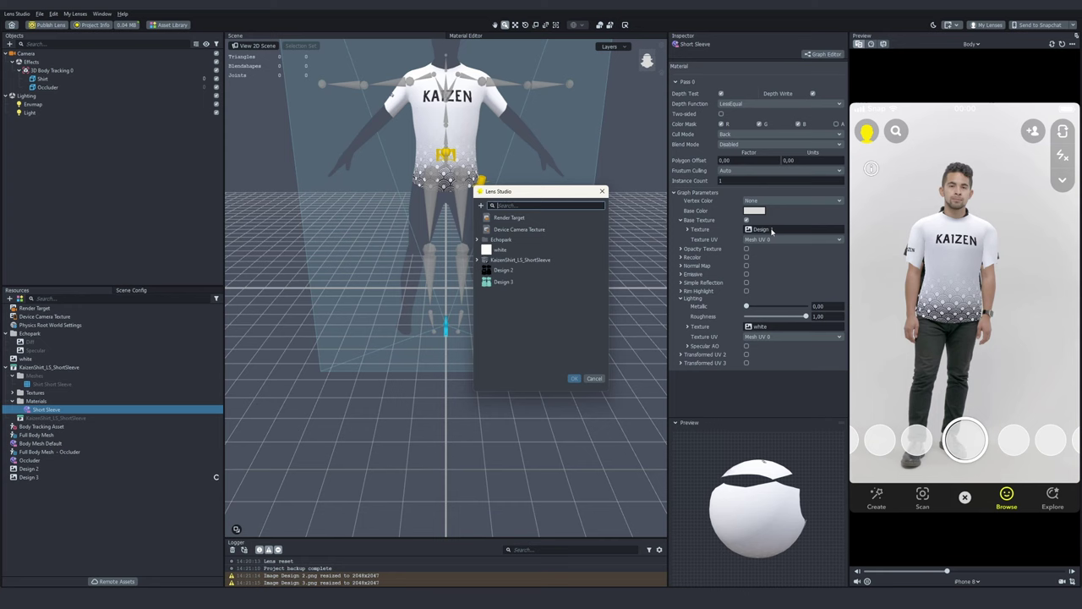
pyautogui.click(574, 379)
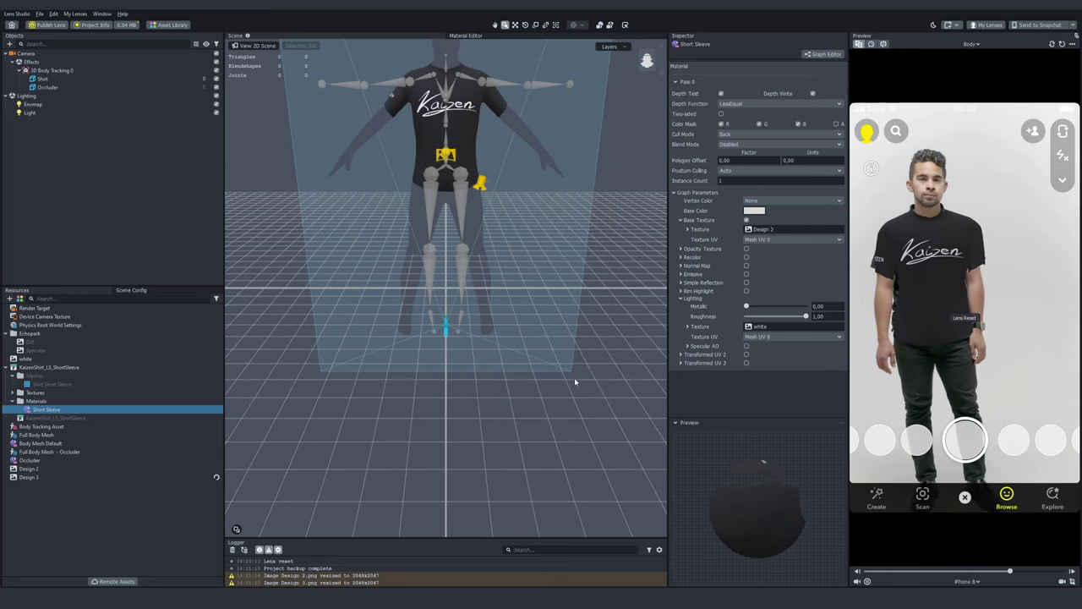
pyautogui.keyDown('alt'); pyautogui.moveTo(575, 382); pyautogui.dragTo(592, 338); pyautogui.keyUp('alt')
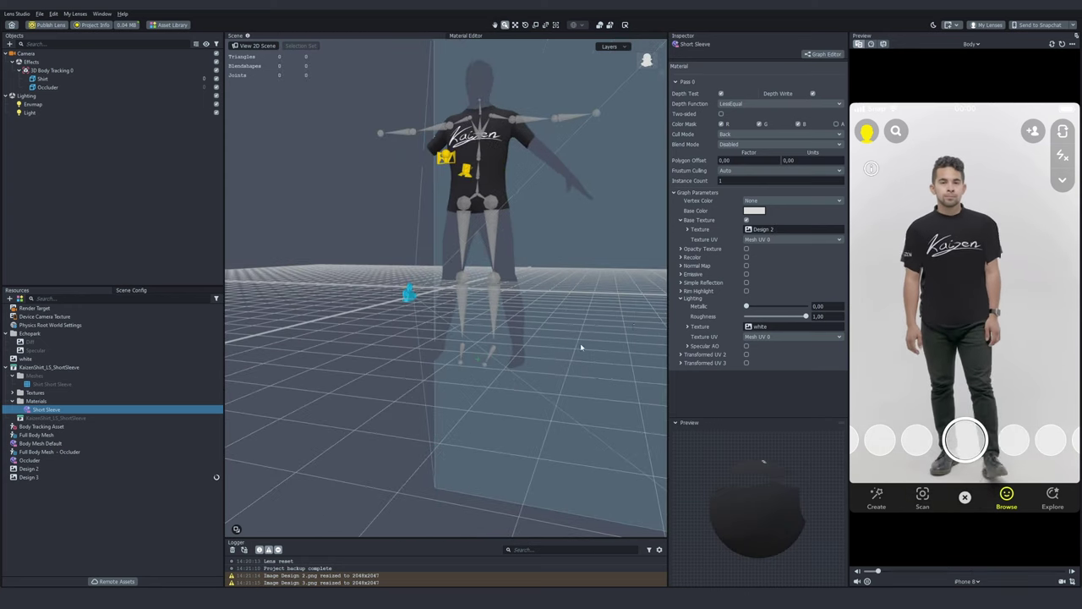
pyautogui.click(771, 229)
pyautogui.click(574, 379)
# - Import the long-sleeve shirt FBX and make Shirt Long Sleeve the Full Body Mesh's external mesh
pyautogui.moveTo(151, 491); pyautogui.dragTo(85, 506)
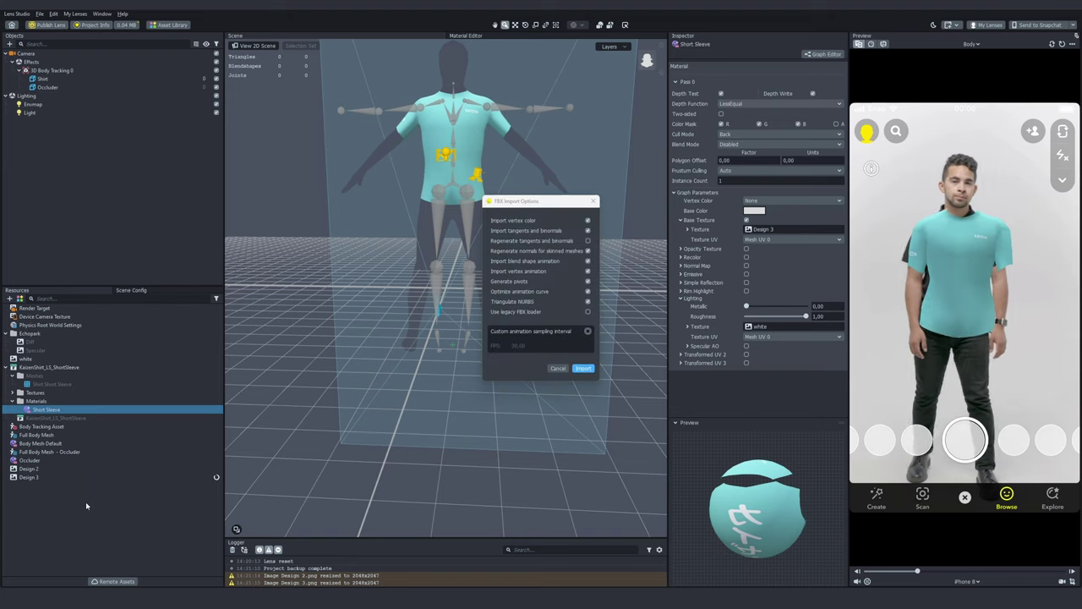
pyautogui.click(582, 369)
pyautogui.click(774, 136)
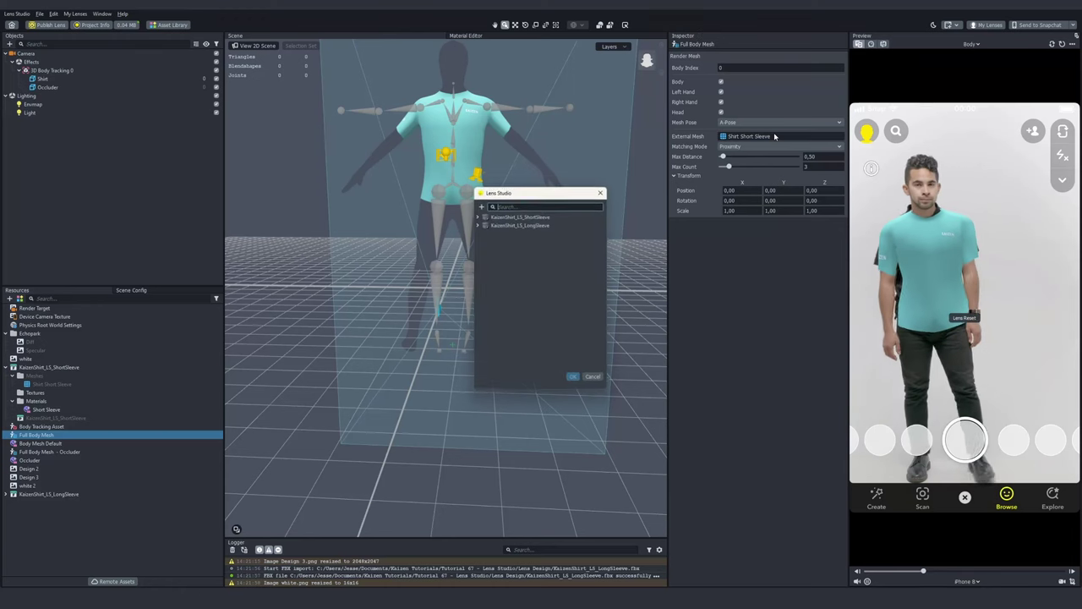
pyautogui.click(574, 378)
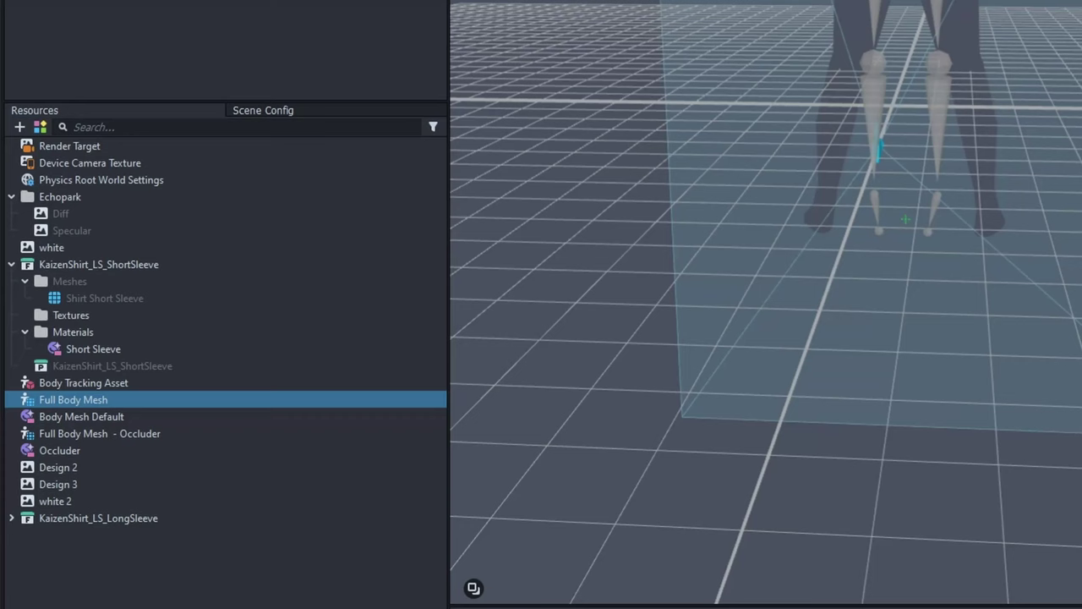
# - Add Sparkles VFX from an Asset Library 'particle' search to the scene, then send the lens to Snapchat
pyautogui.click(40, 127)
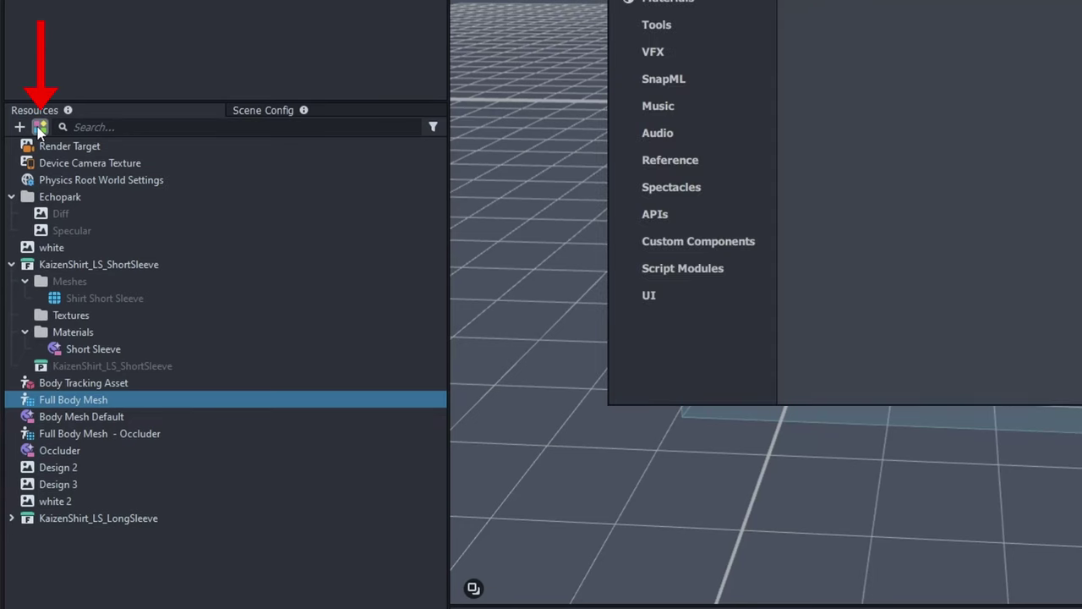
pyautogui.scroll(-5, 629, 325)
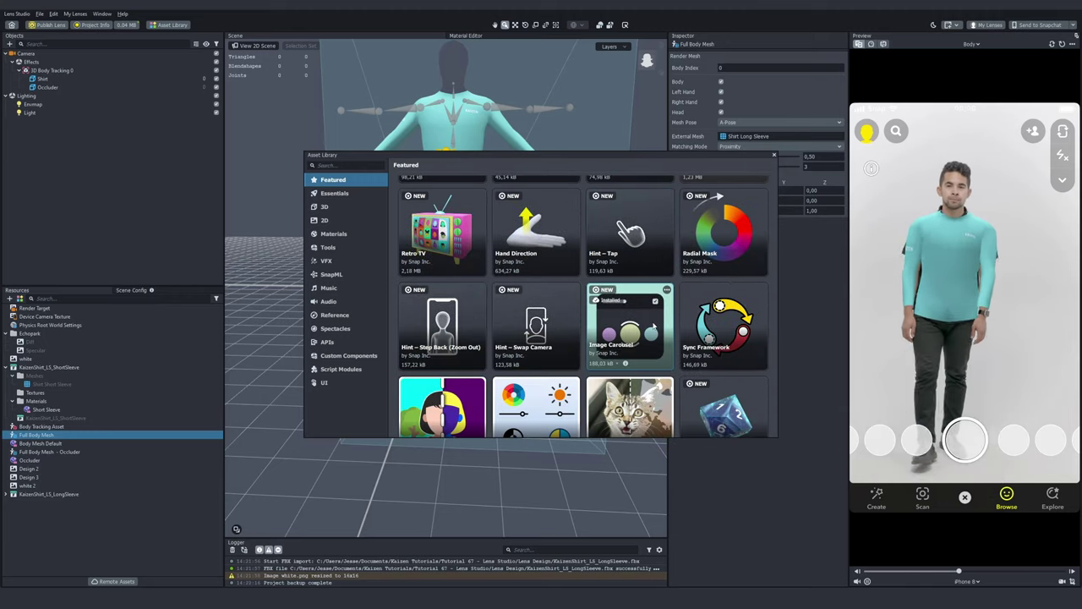
pyautogui.write('particle')
pyautogui.press('Return')
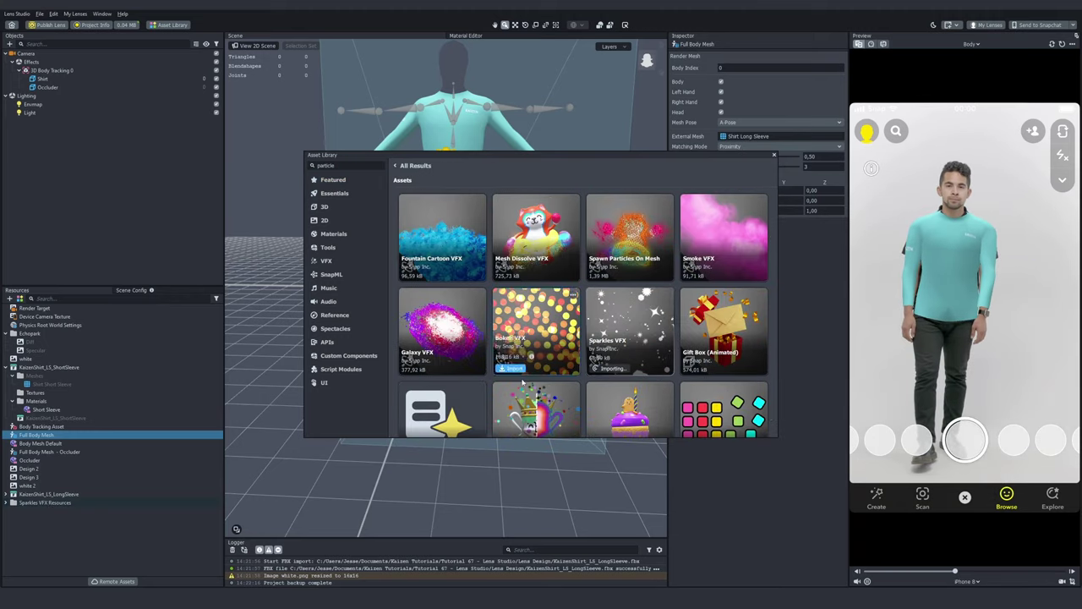
pyautogui.moveTo(52, 510); pyautogui.dragTo(99, 170)
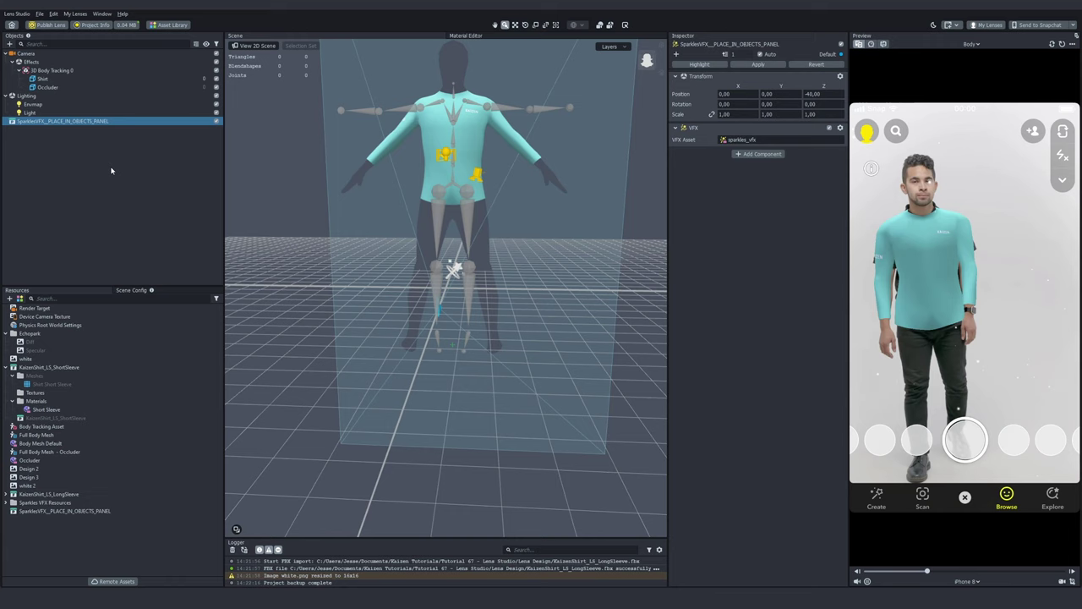
pyautogui.click(1041, 25)
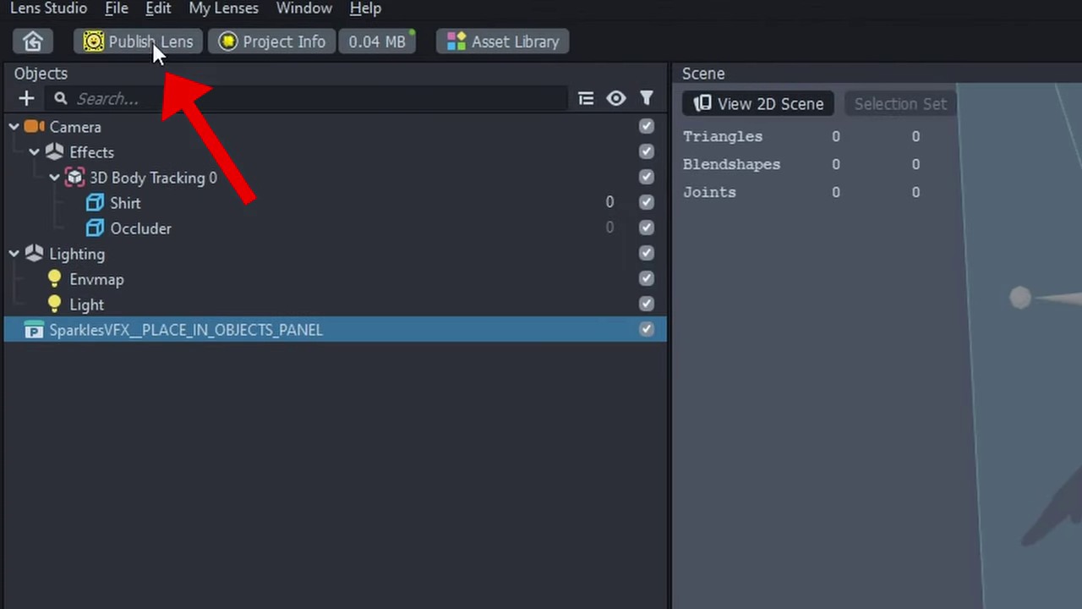
# - Start publishing the lens to bring up its Project Info dialog
pyautogui.click(151, 40)
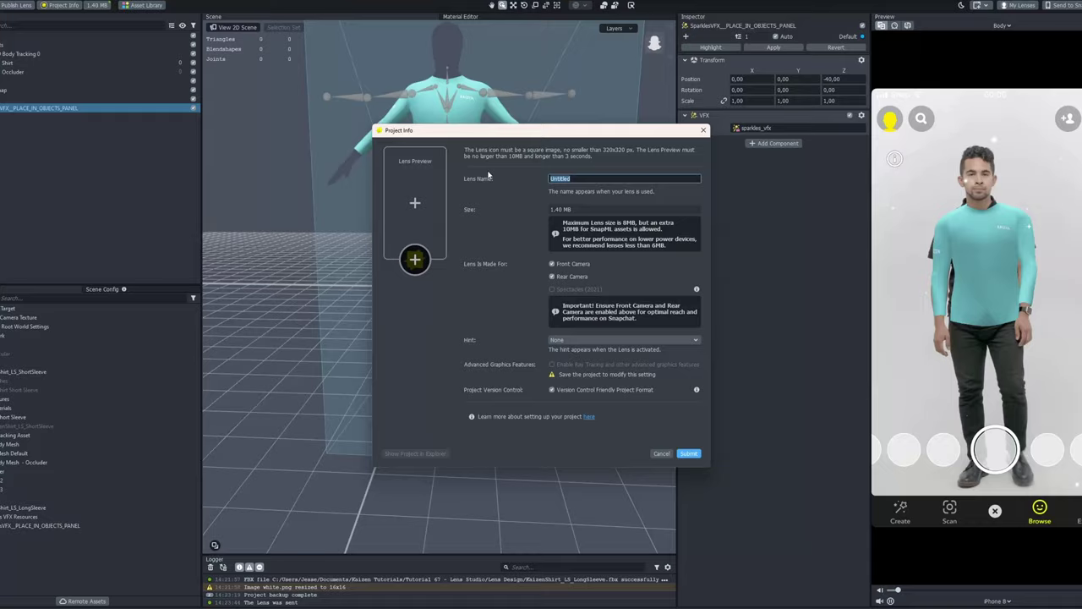